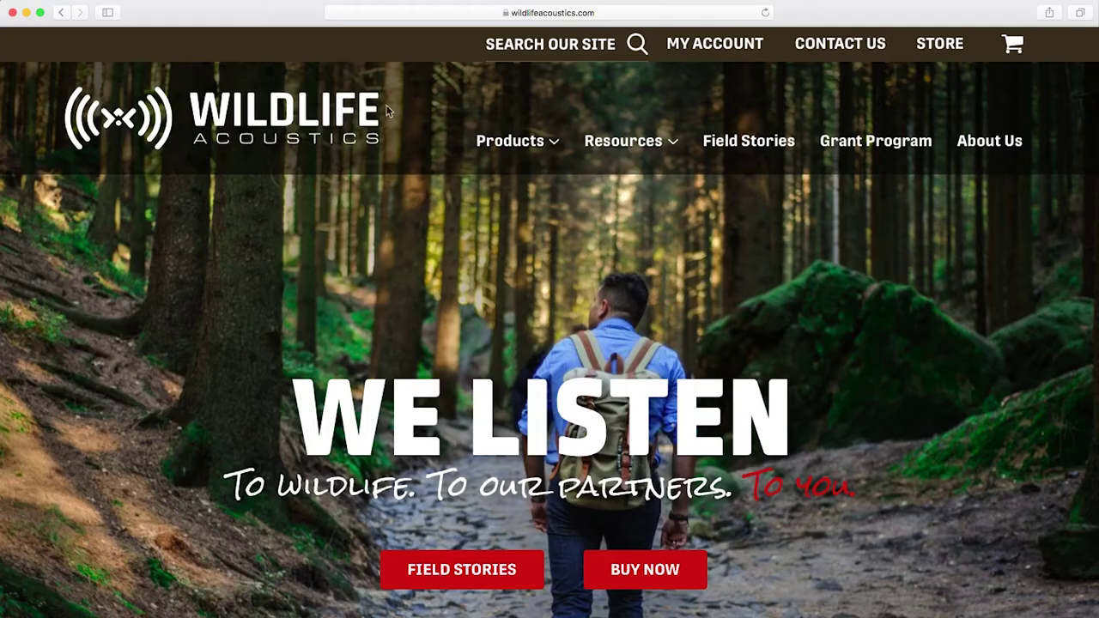
# - Open the Kaleidoscope Pro product page and go to its video tutorials, browsing the Bat Analysis topics
pyautogui.moveTo(511, 142)
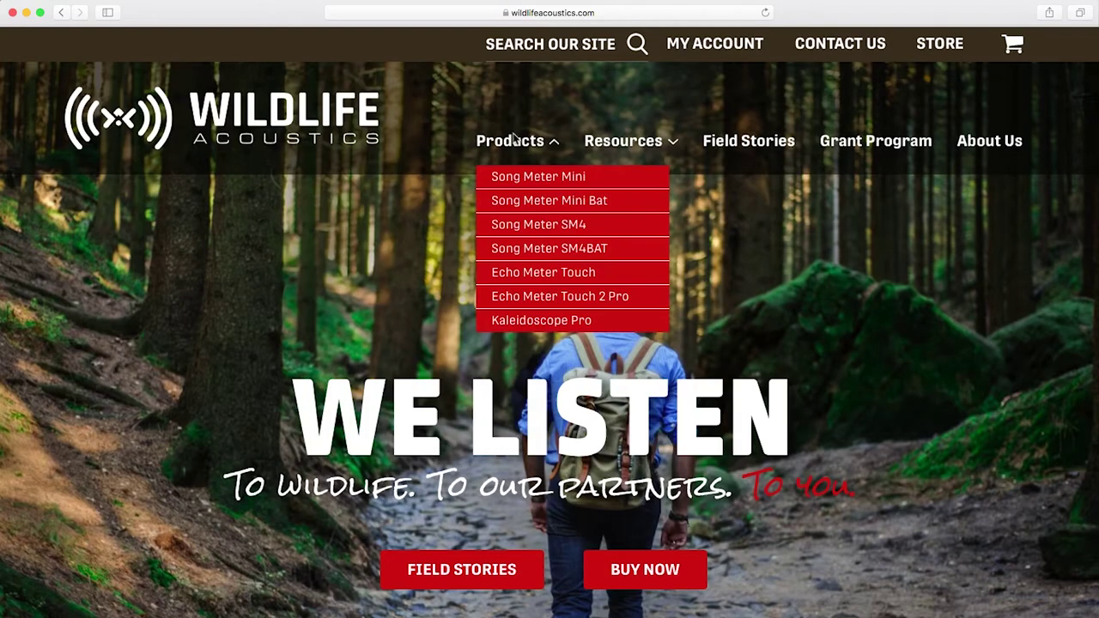
pyautogui.click(536, 321)
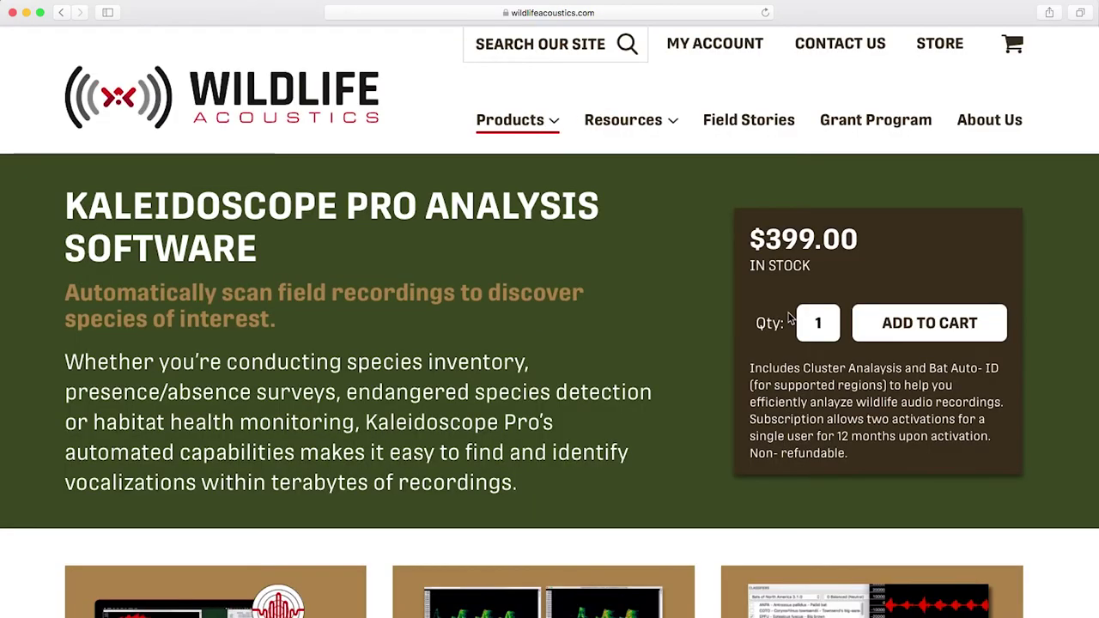
pyautogui.scroll(-5, 665, 317)
pyautogui.scroll(-3, 550, 320)
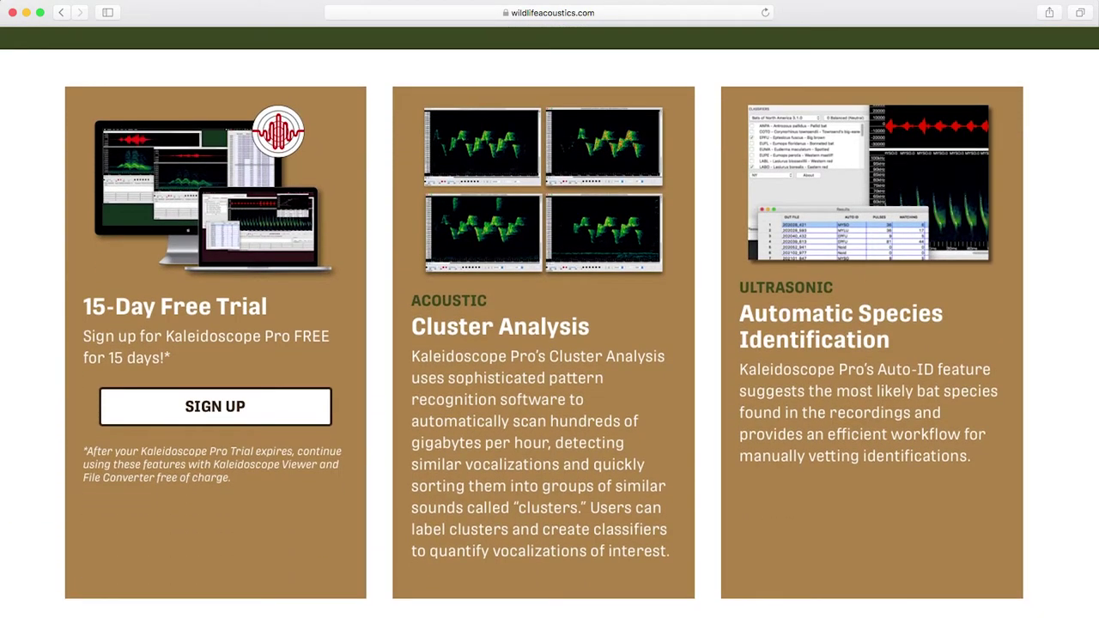
pyautogui.scroll(-10, 550, 322)
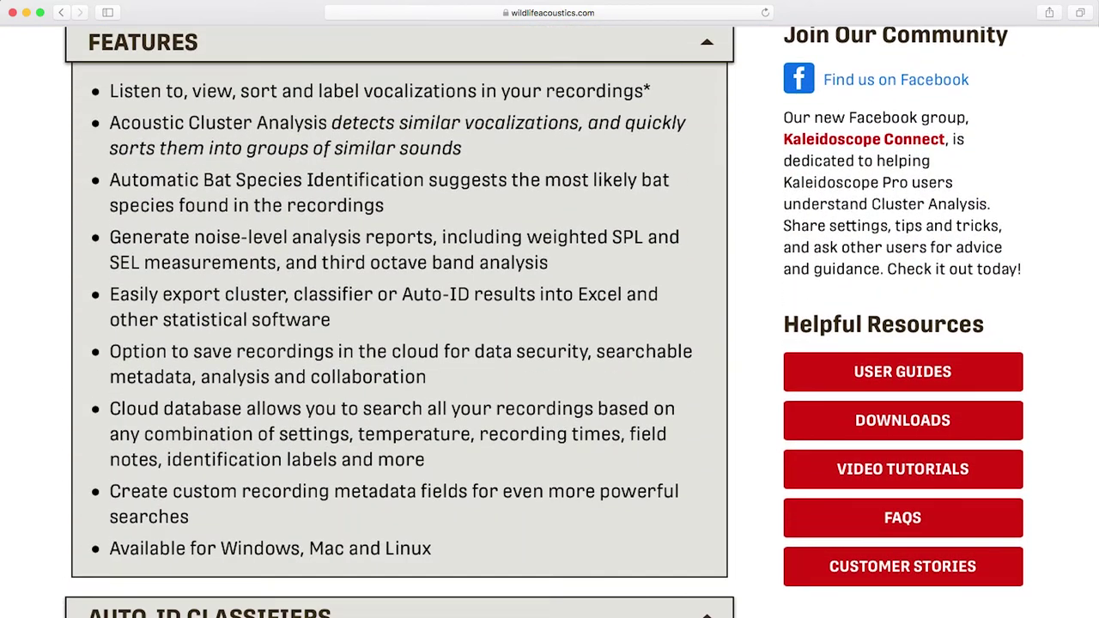
pyautogui.click(919, 475)
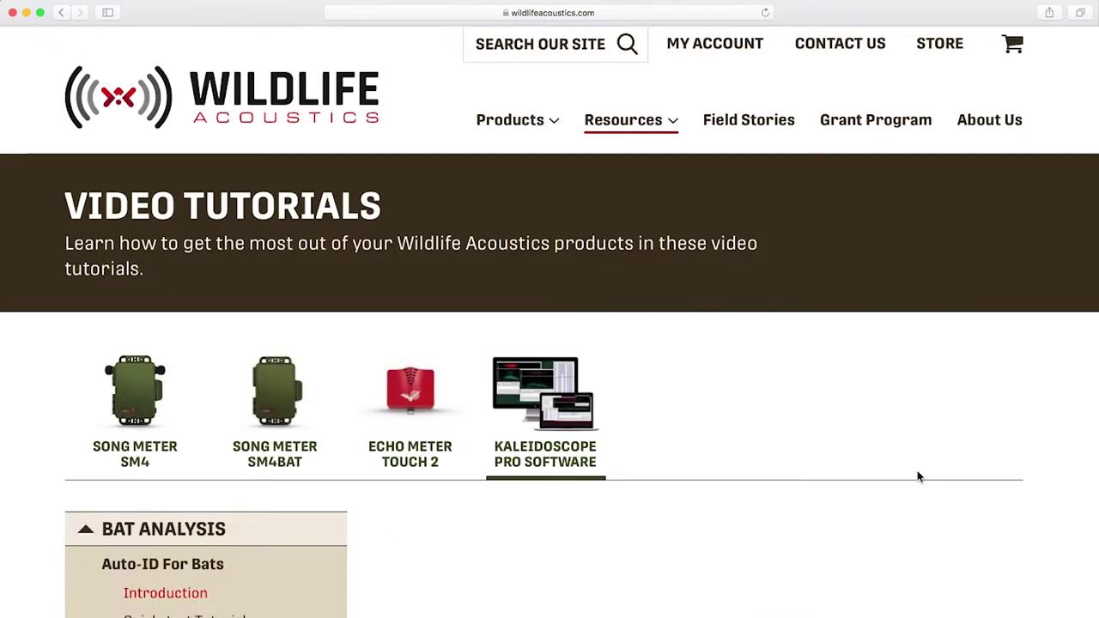
pyautogui.scroll(-5, 1094, 326)
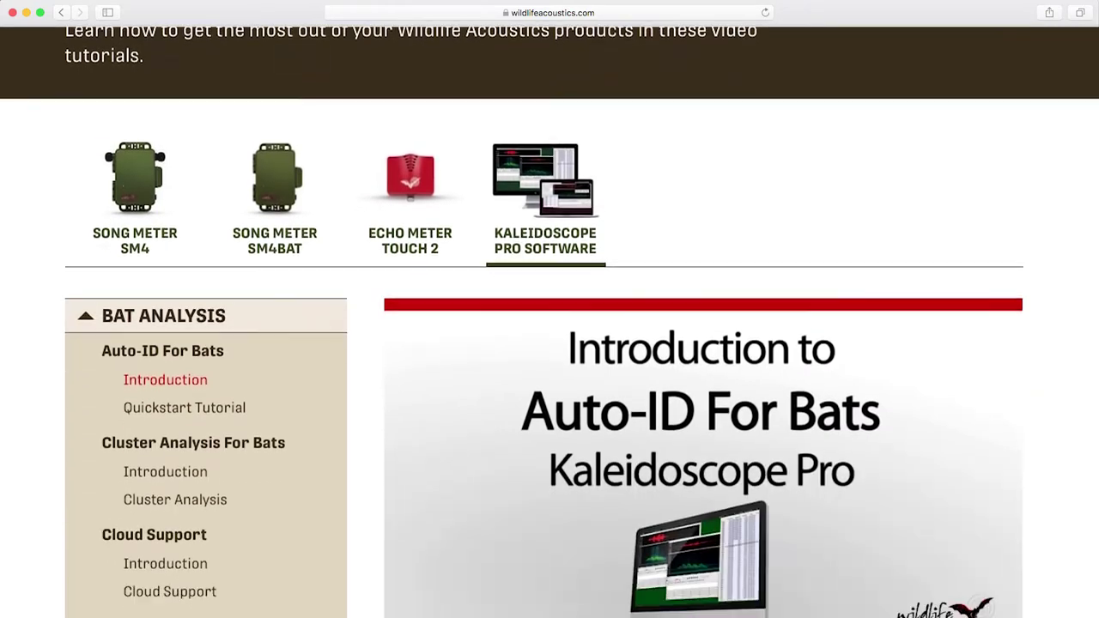
pyautogui.scroll(-6, 871, 494)
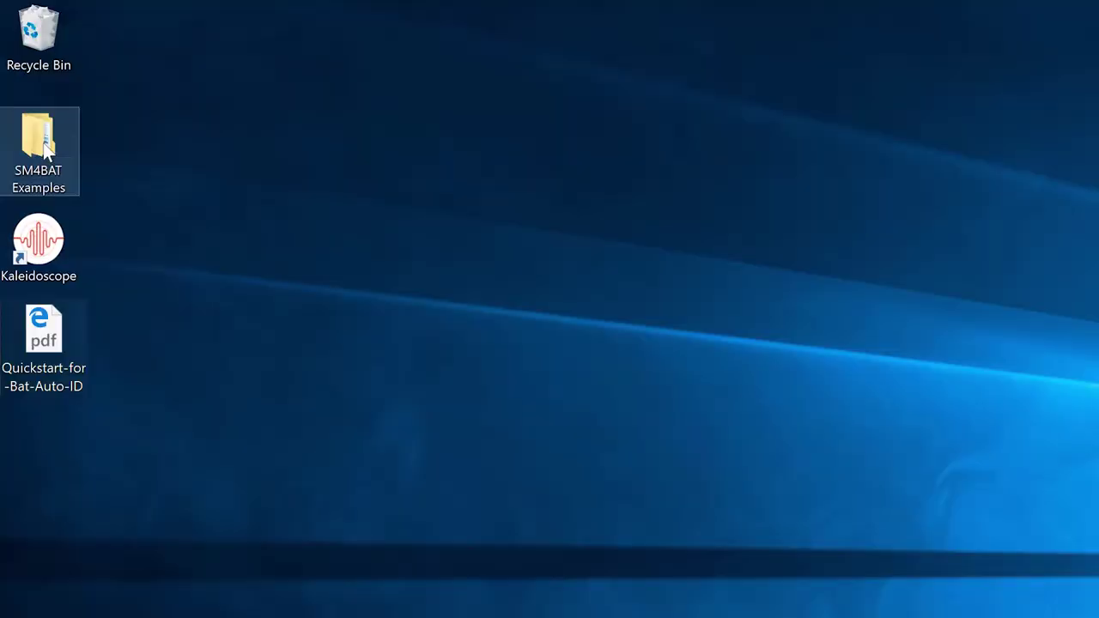
# - Inspect the Data and Outputs folders inside the SM4BAT Examples desktop folder, and close the folder window
pyautogui.doubleClick(38, 142)
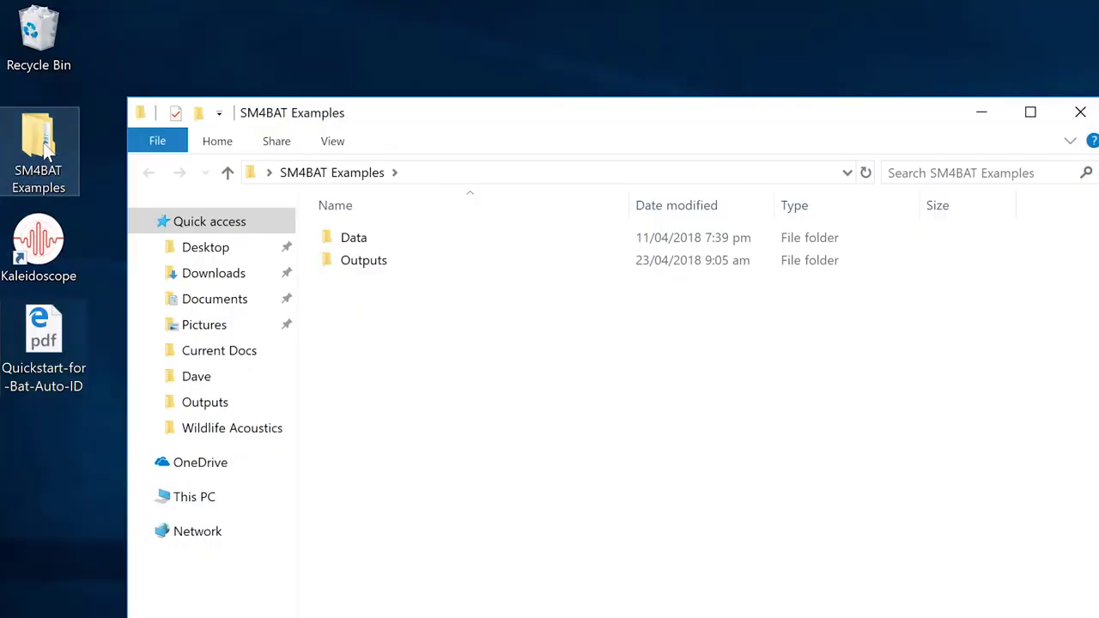
pyautogui.doubleClick(374, 245)
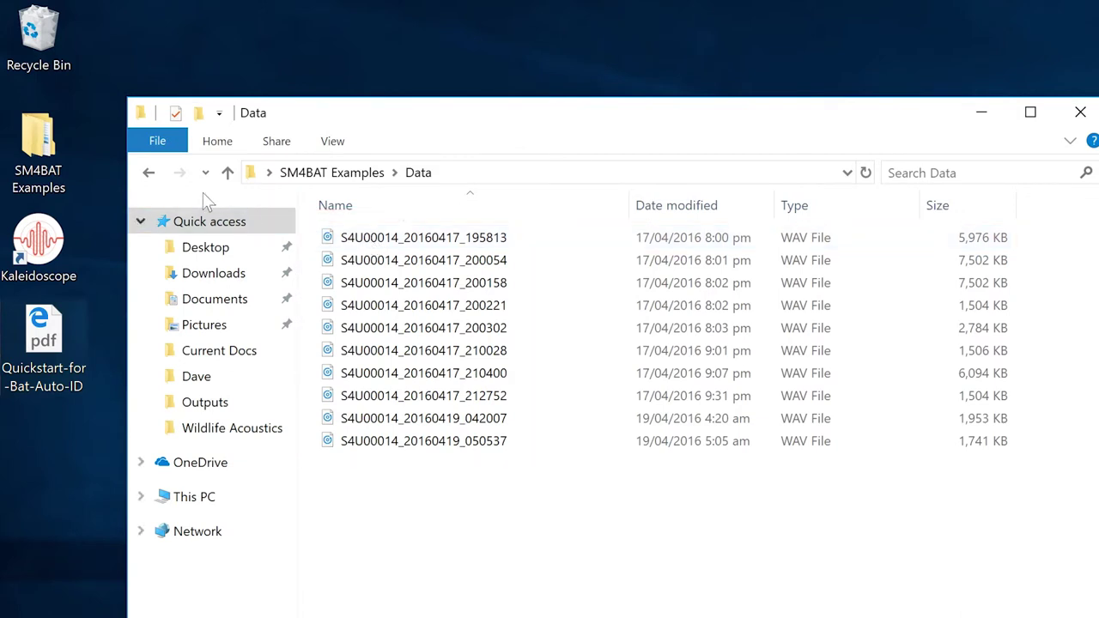
pyautogui.click(147, 172)
pyautogui.click(355, 263)
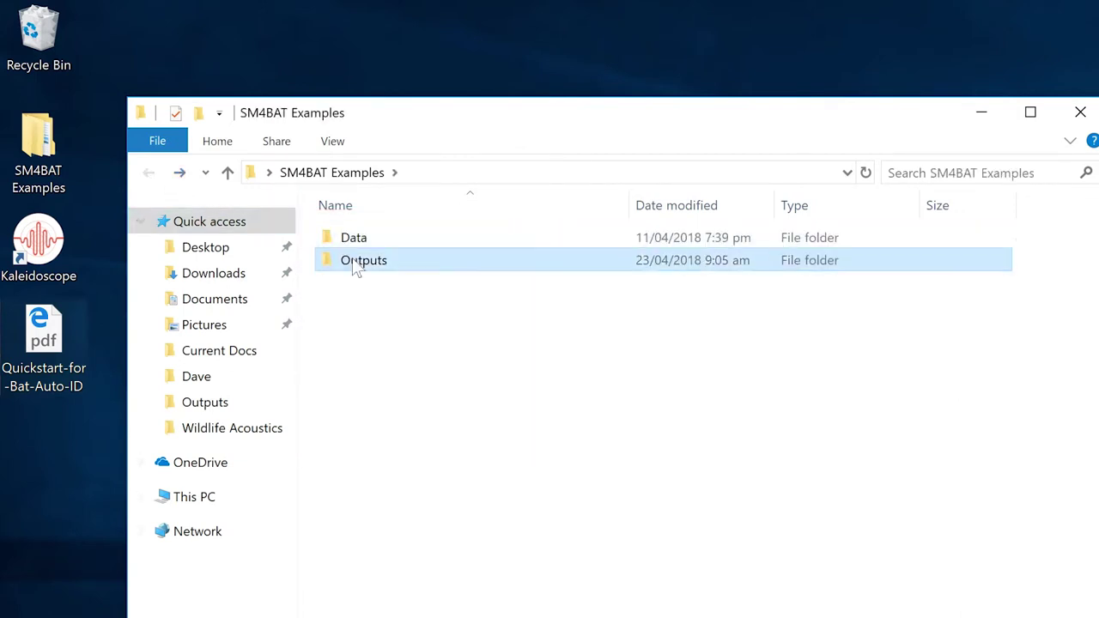
pyautogui.doubleClick(356, 264)
pyautogui.click(1080, 112)
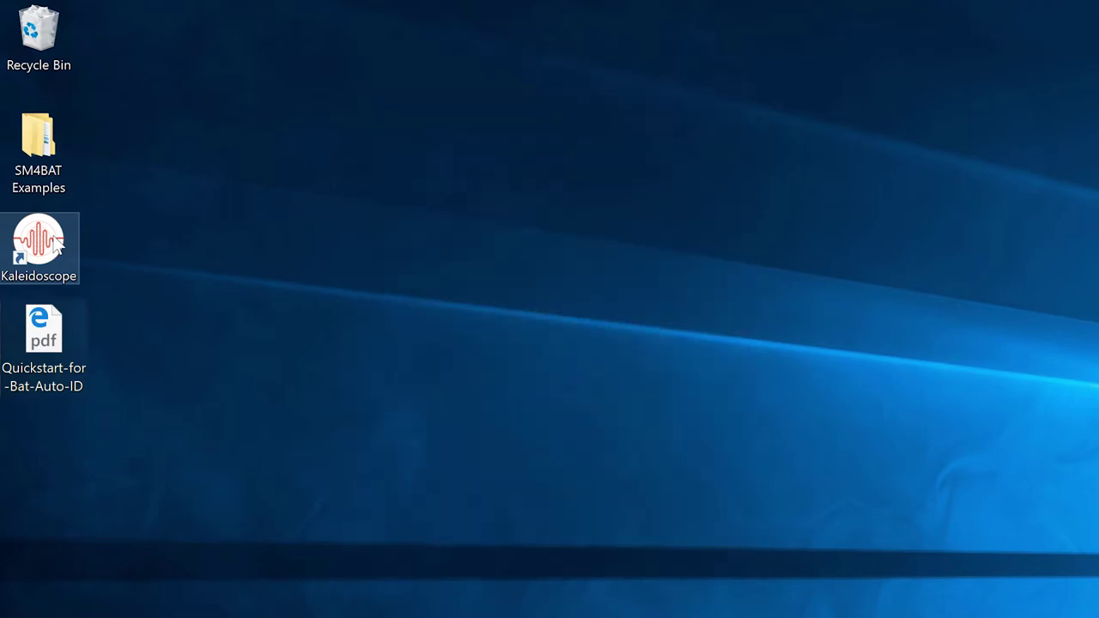
# - Launch Kaleidoscope Pro and reset its settings to the defaults with Bat Analysis Mode
pyautogui.doubleClick(56, 245)
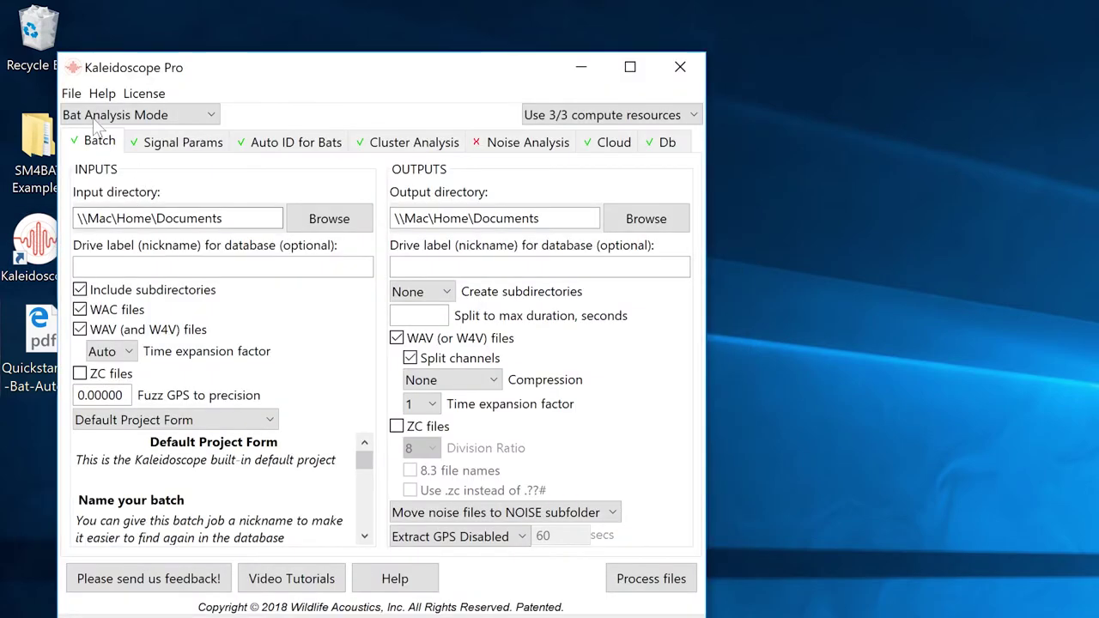
pyautogui.click(72, 94)
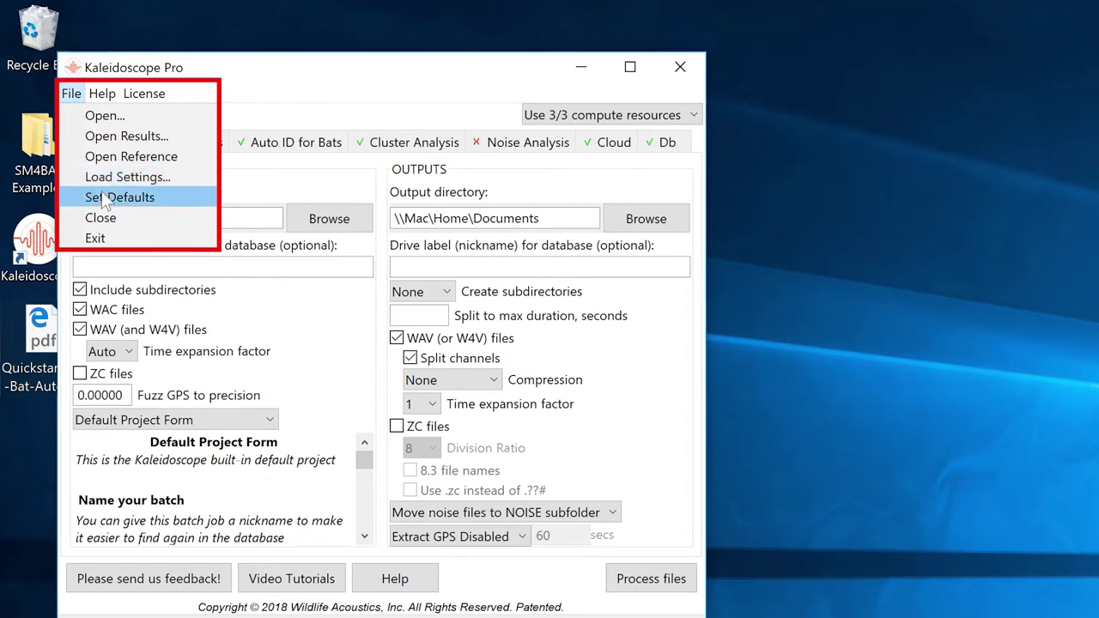
pyautogui.click(104, 200)
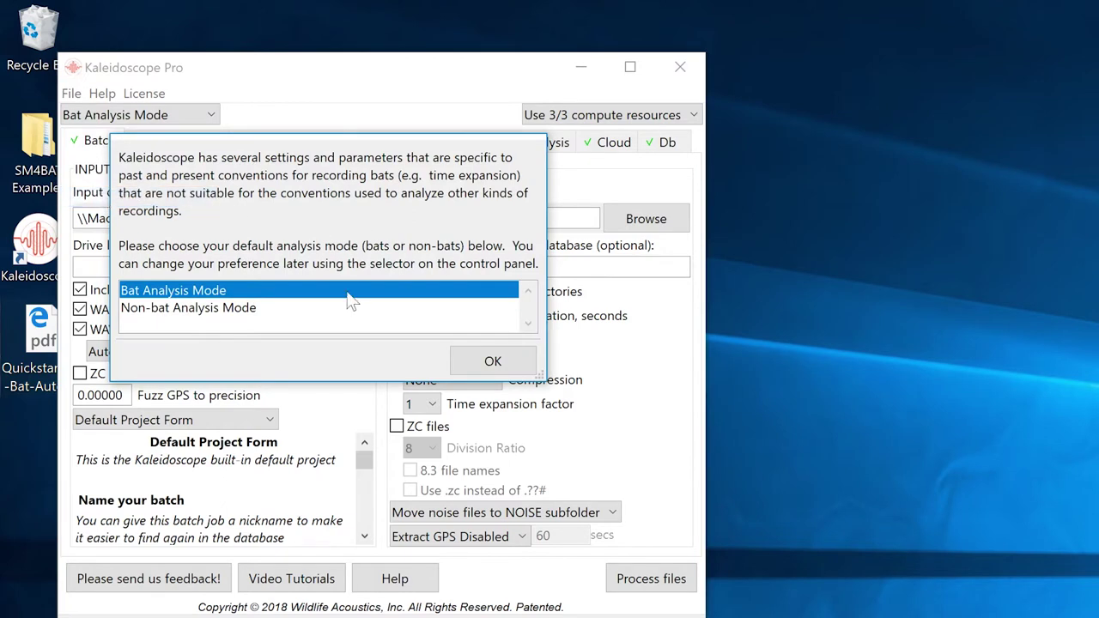
pyautogui.click(478, 360)
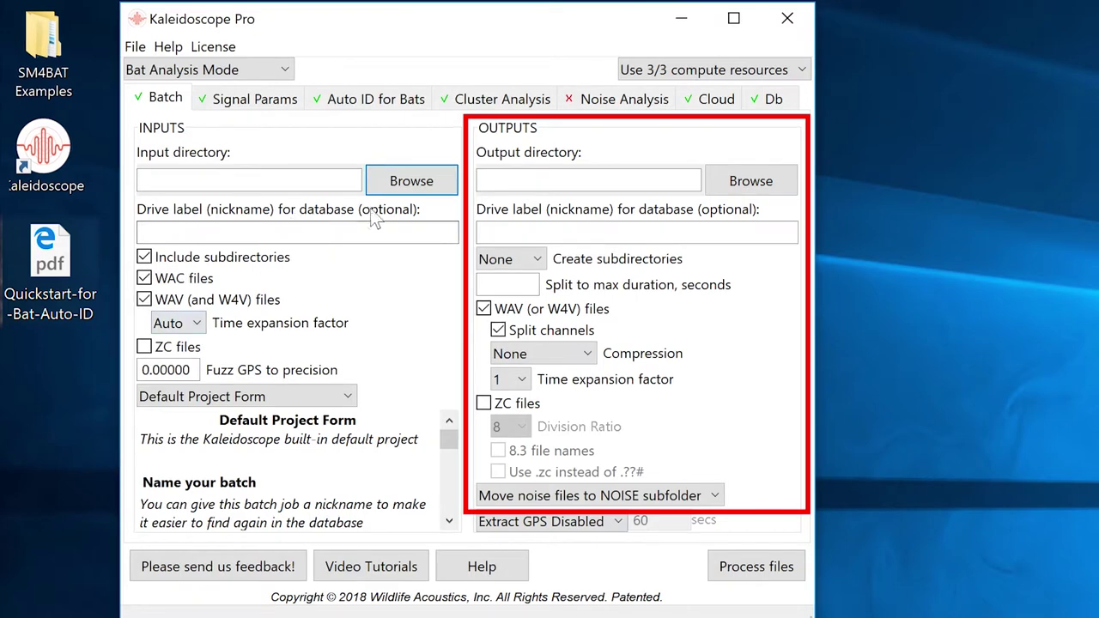
# - Set the batch input directory to the Data folder inside SM4BAT Examples on the Desktop
pyautogui.click(411, 187)
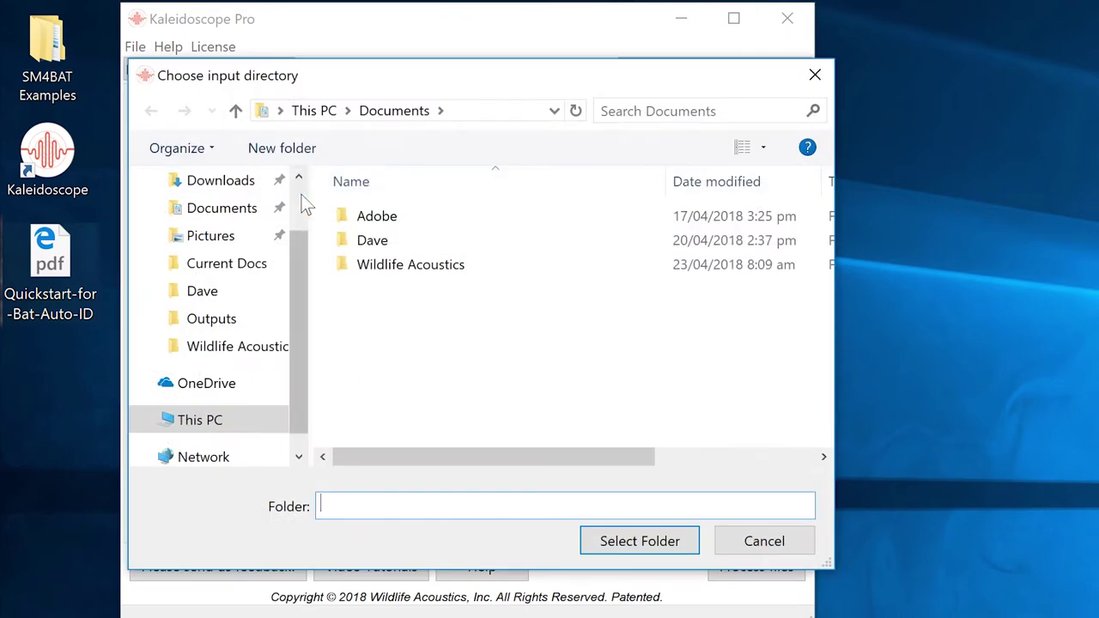
pyautogui.scroll(2, 301, 202)
pyautogui.click(239, 230)
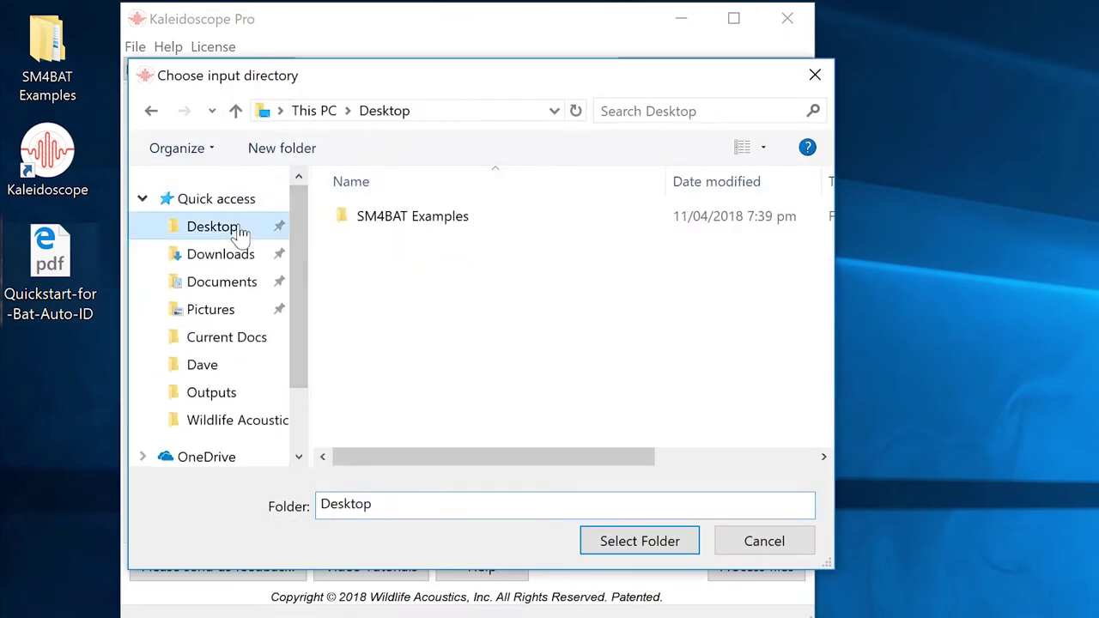
pyautogui.doubleClick(382, 220)
pyautogui.click(385, 221)
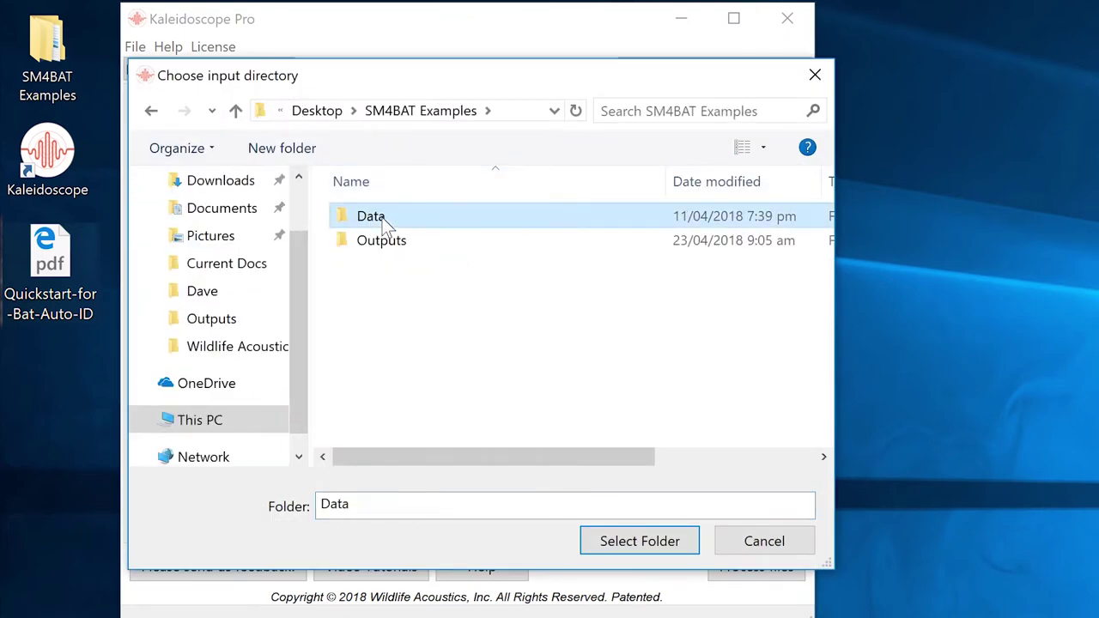
pyautogui.click(640, 541)
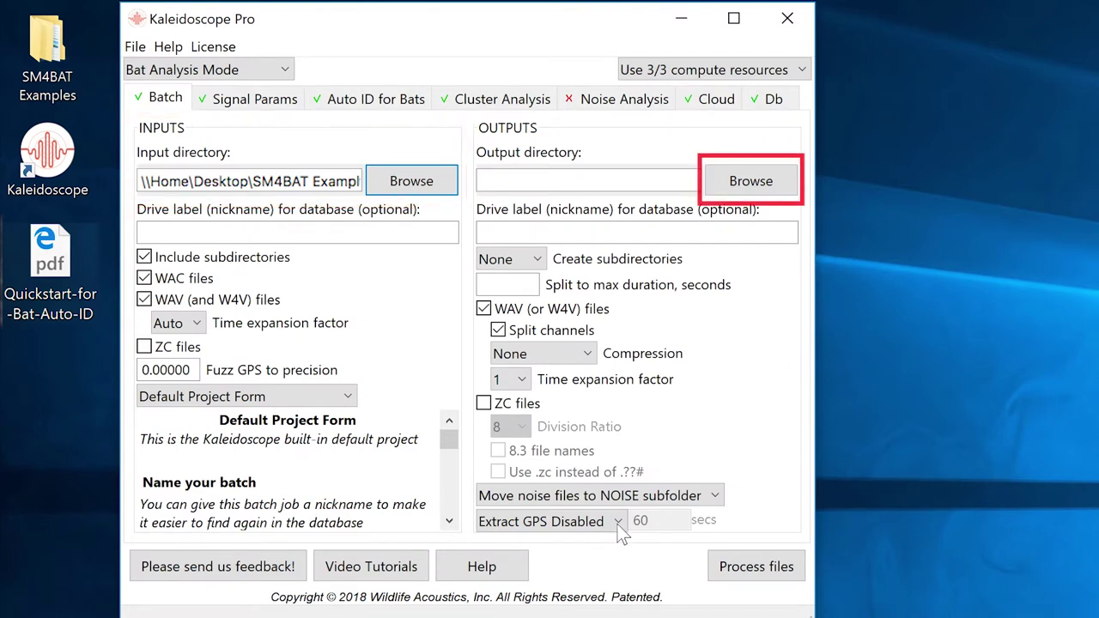
# - Set the output directory to the Outputs folder inside SM4BAT Examples and disable WAV (or W4V) file output
pyautogui.click(746, 182)
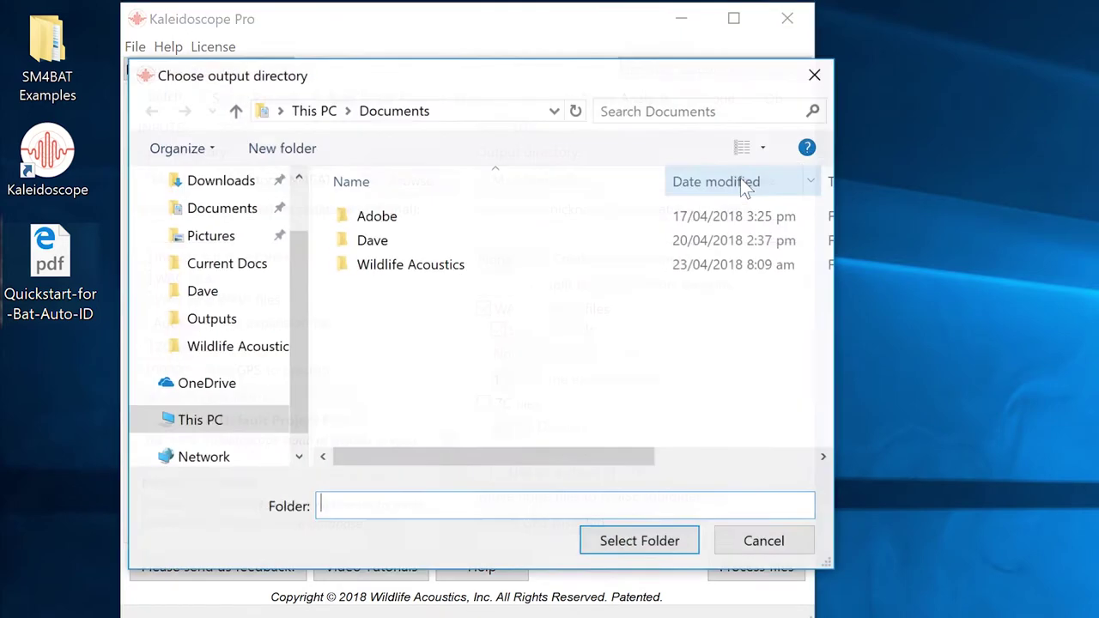
pyautogui.scroll(3, 258, 206)
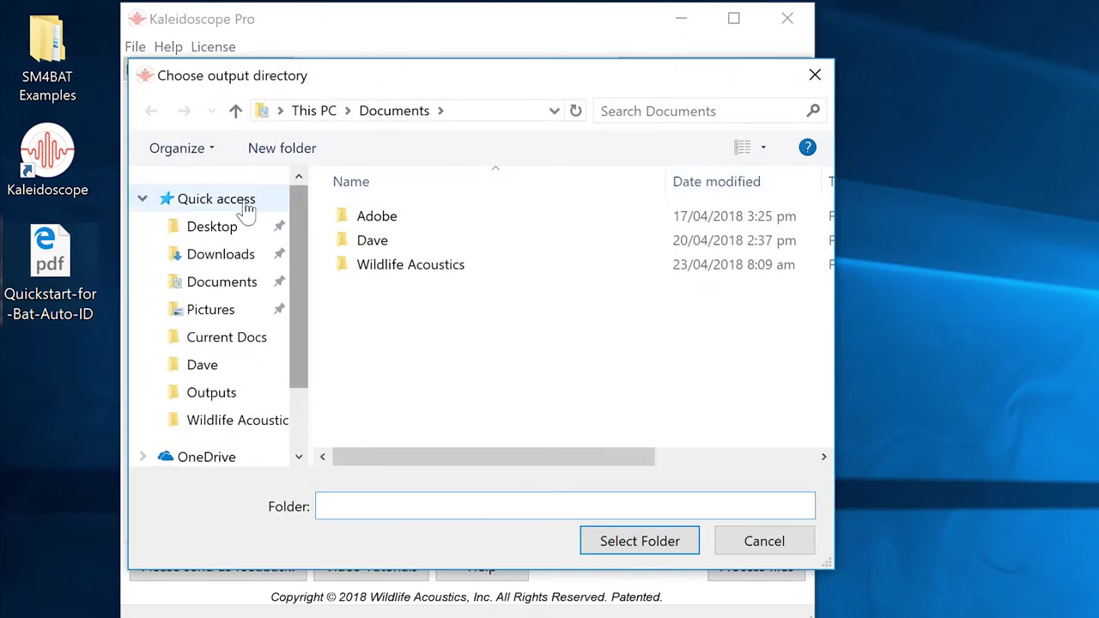
pyautogui.click(204, 227)
pyautogui.doubleClick(391, 221)
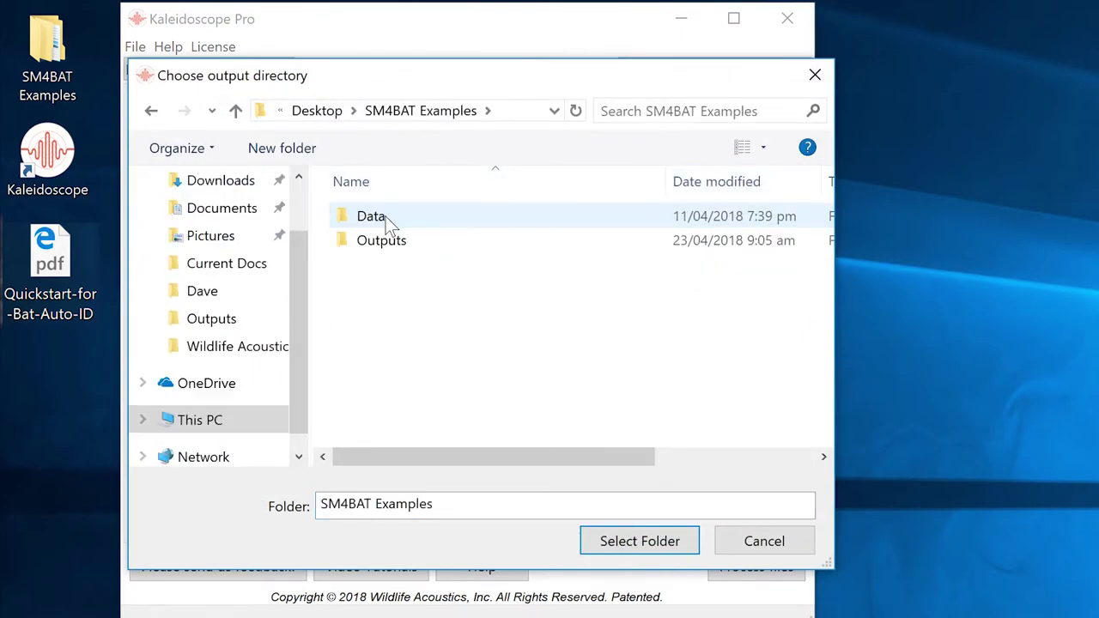
pyautogui.click(376, 240)
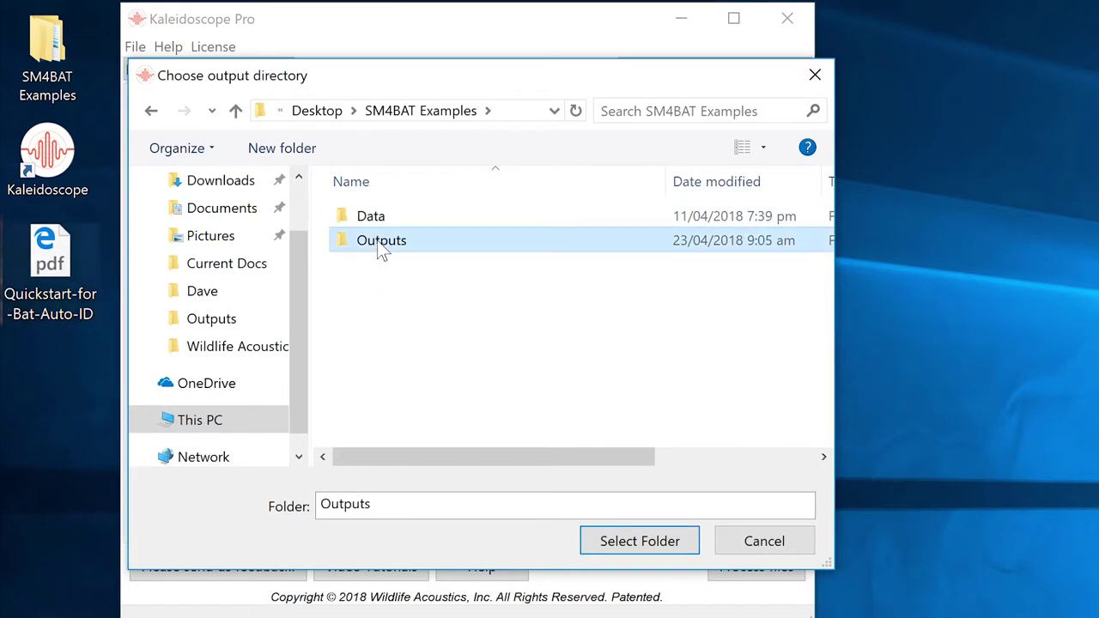
pyautogui.click(629, 545)
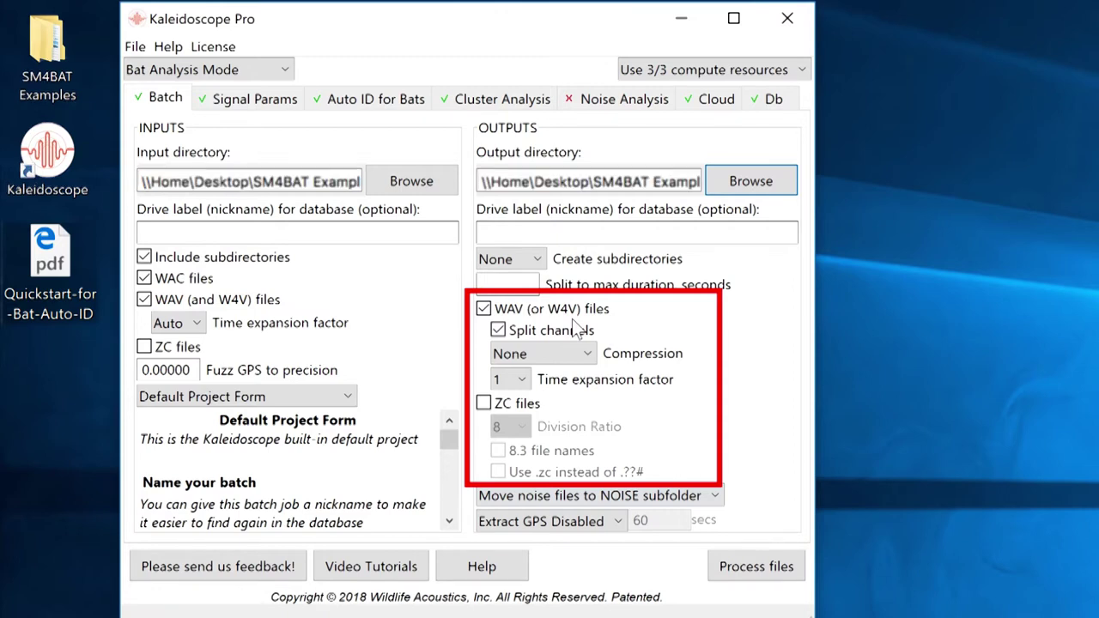
pyautogui.click(483, 307)
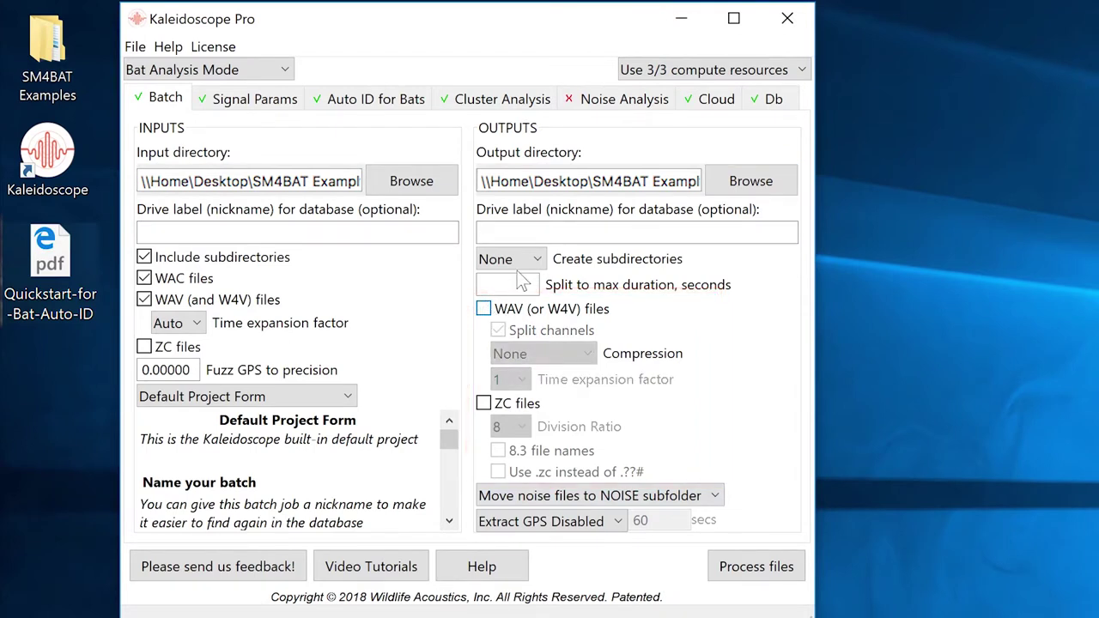
# - Select the Bats of North America 4.3.0 classifier with the species of the Massachusetts region, and process the files
pyautogui.click(397, 105)
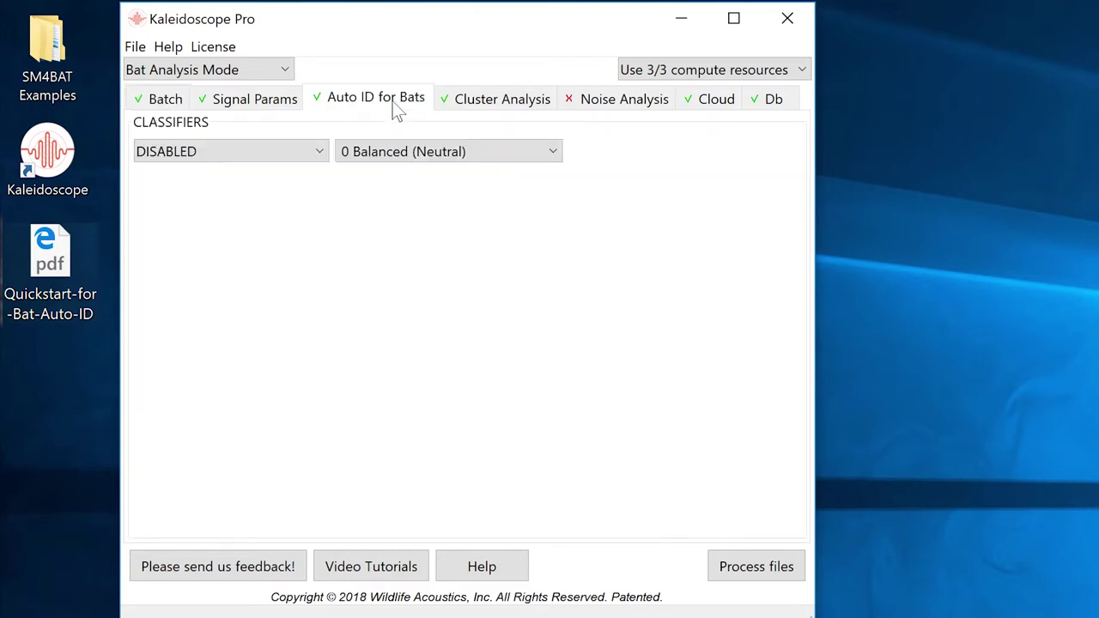
pyautogui.click(290, 152)
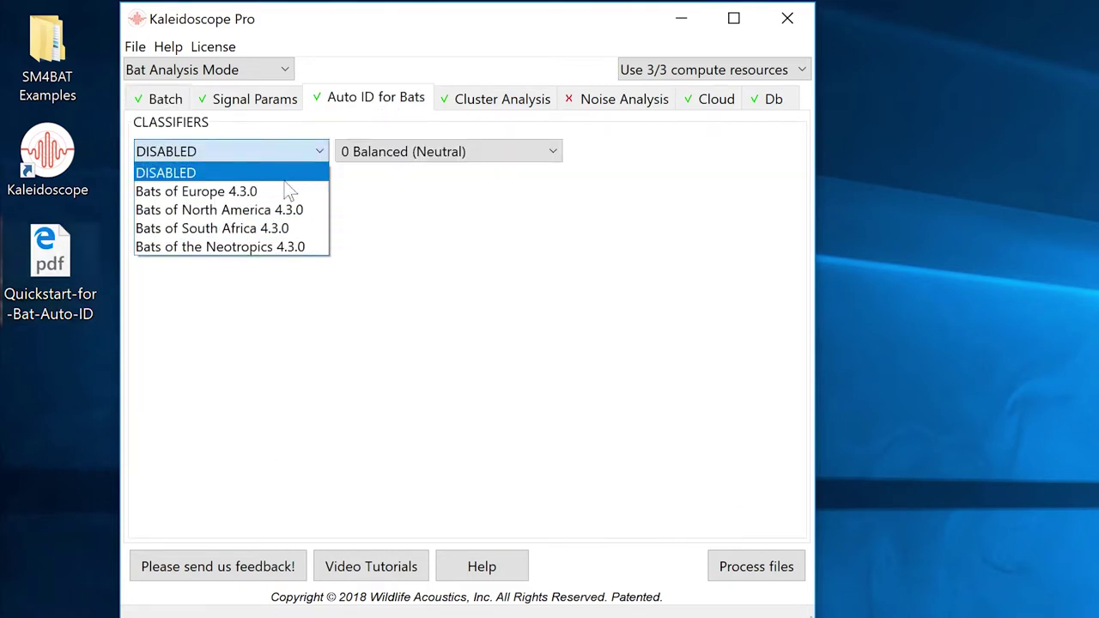
pyautogui.click(284, 209)
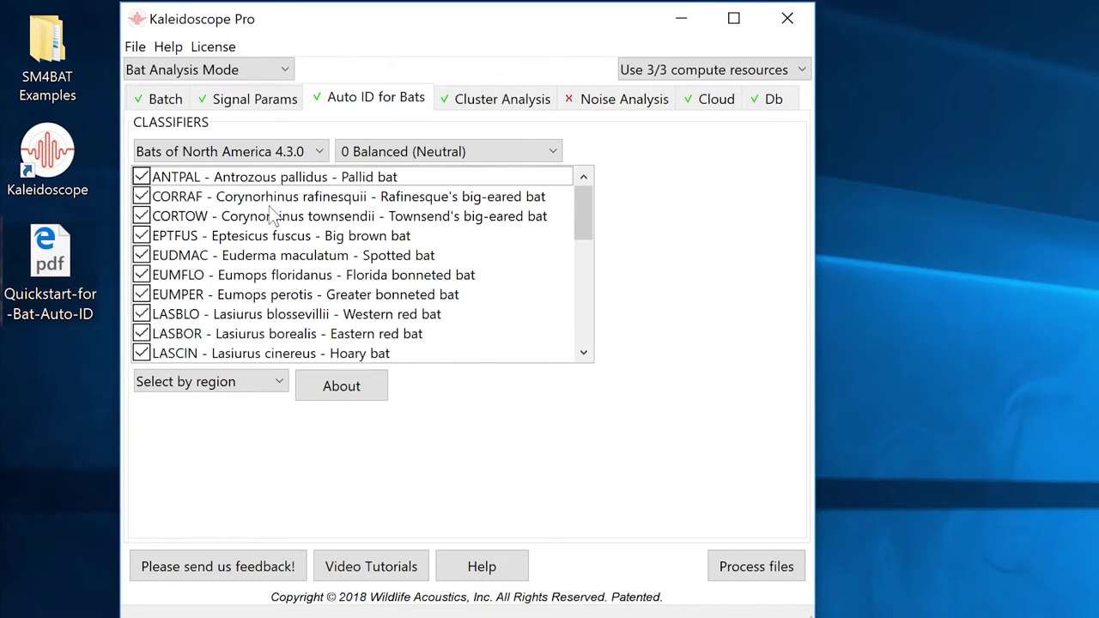
pyautogui.click(243, 384)
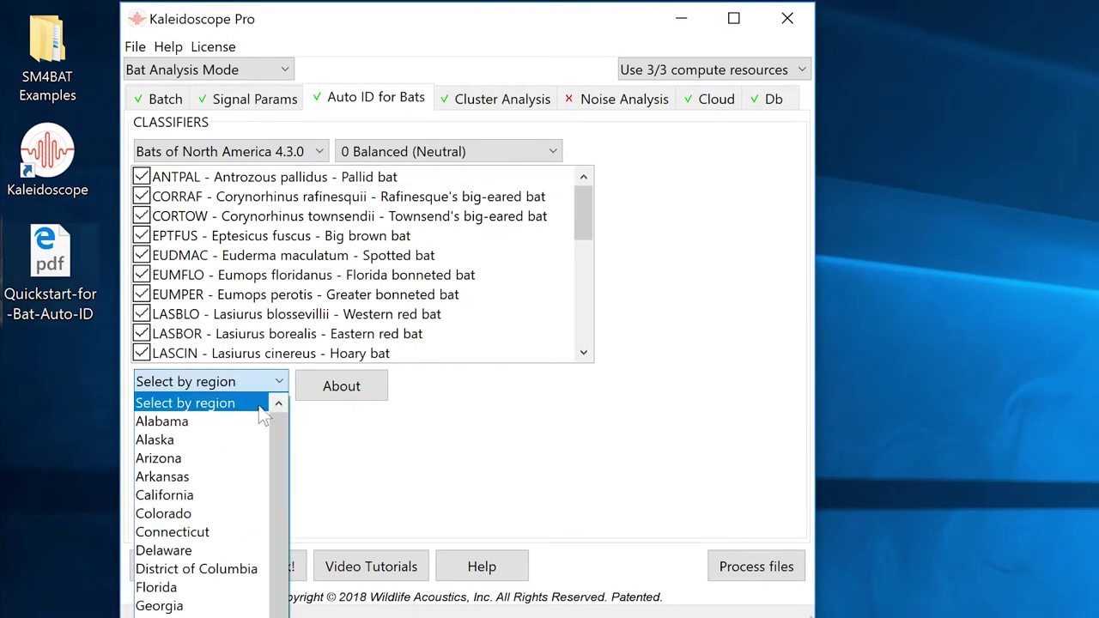
pyautogui.moveTo(273, 423); pyautogui.dragTo(286, 588)
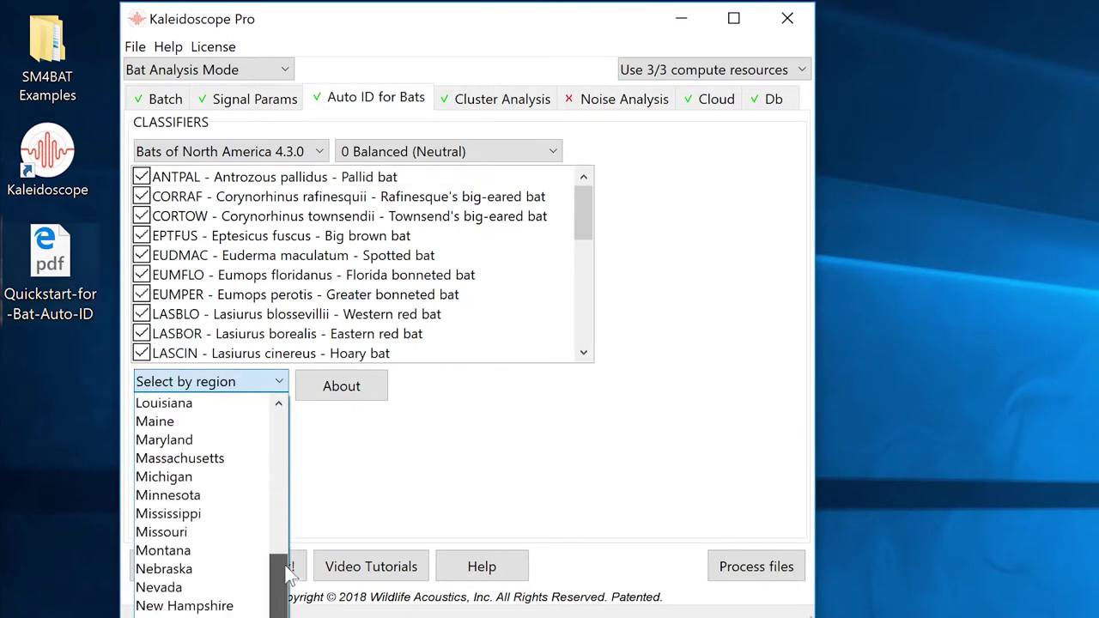
pyautogui.click(210, 460)
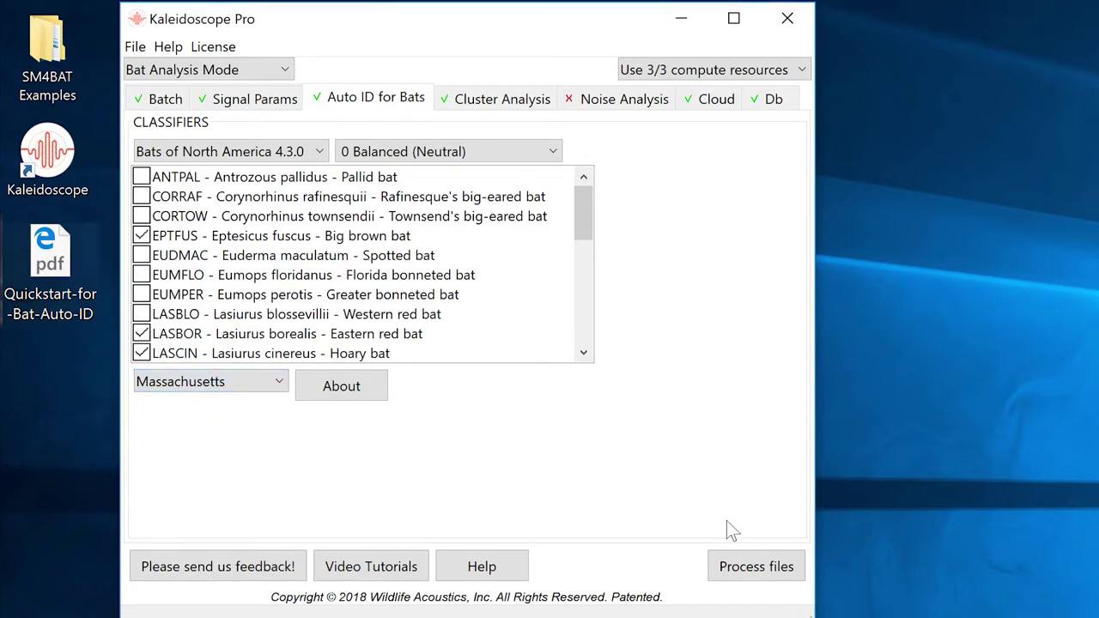
pyautogui.click(761, 577)
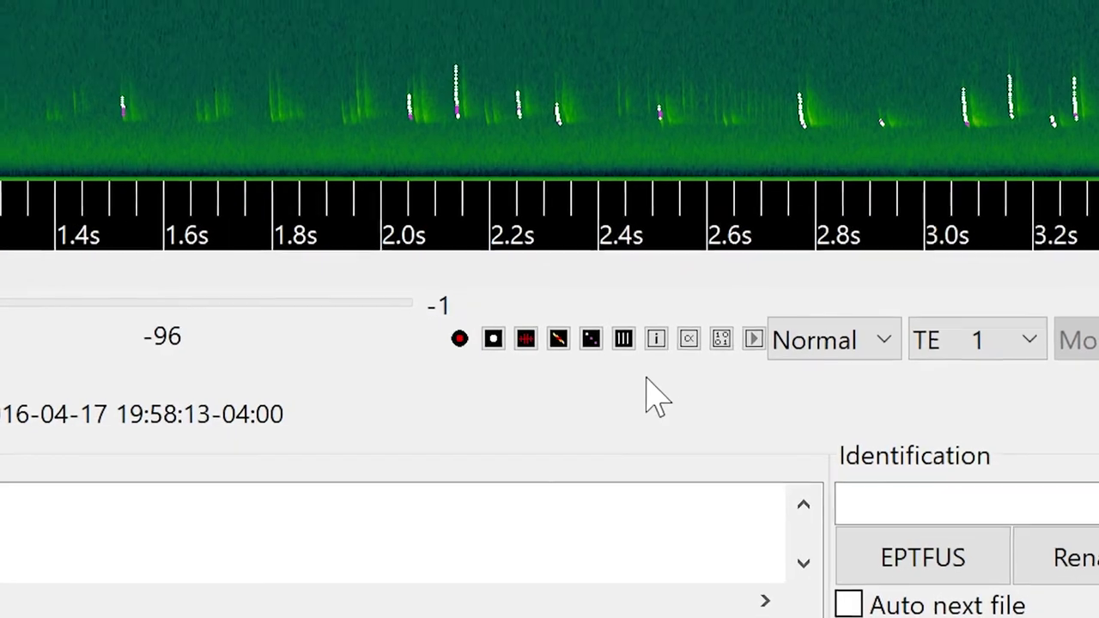
# - Switch the spectrogram to the compressed display without gaps between calls and enlarge its time axis to examine individual bat pulses
pyautogui.click(622, 342)
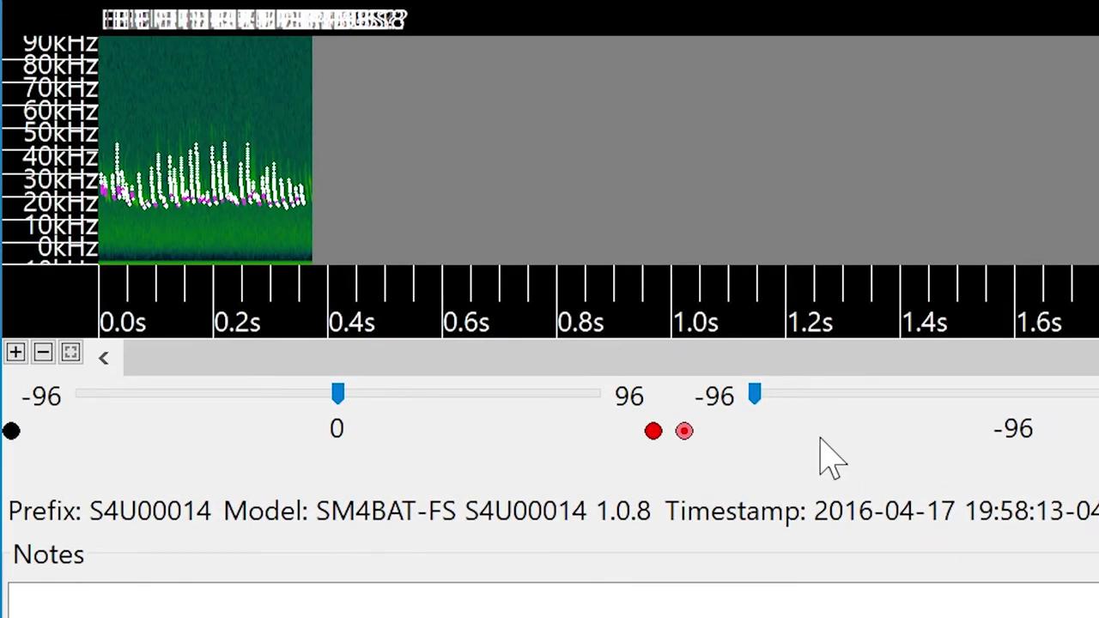
pyautogui.click(69, 354)
pyautogui.click(14, 353)
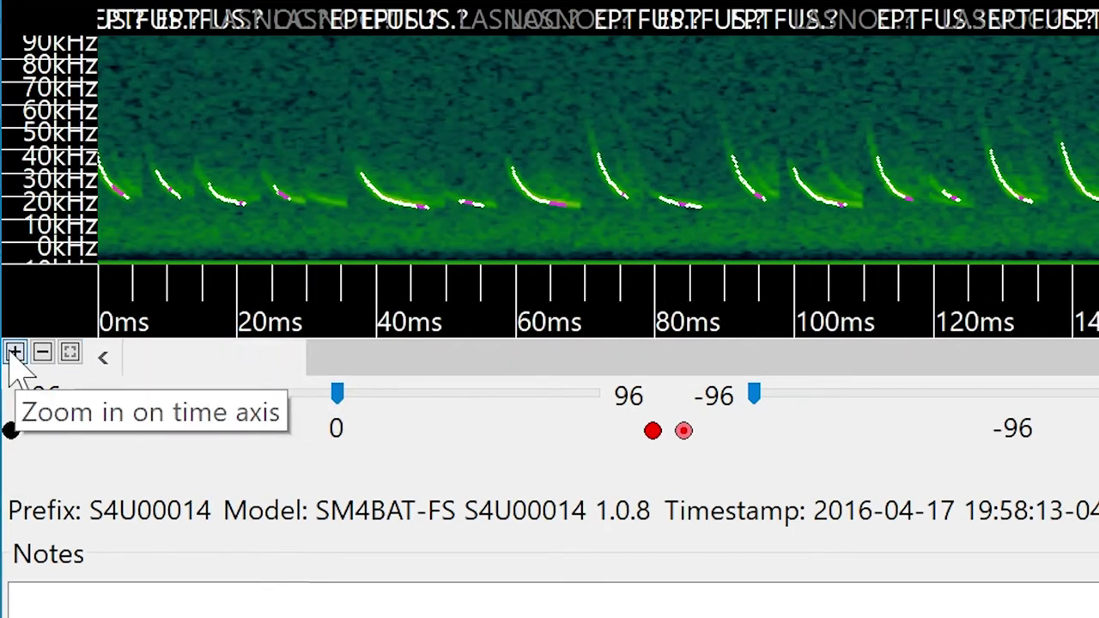
pyautogui.click(13, 353)
pyautogui.click(14, 353)
pyautogui.click(14, 353)
pyautogui.click(13, 353)
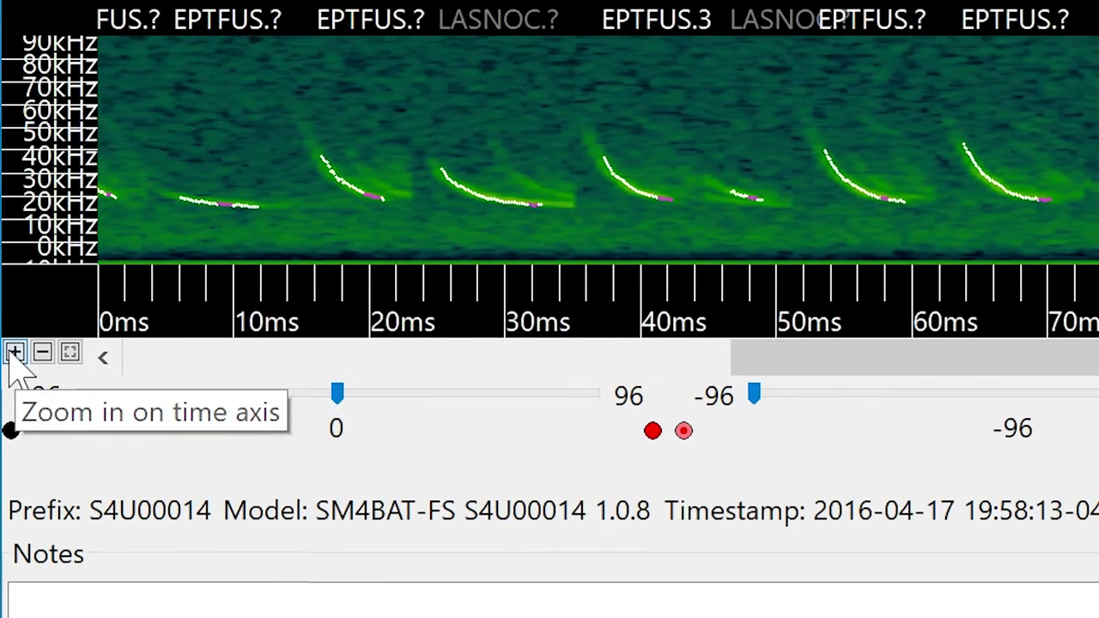
# - Enlarge the time axis further and cycle the zero-crossing and full-spectrum views off and on to compare how the calls are displayed
pyautogui.click(14, 353)
pyautogui.click(13, 353)
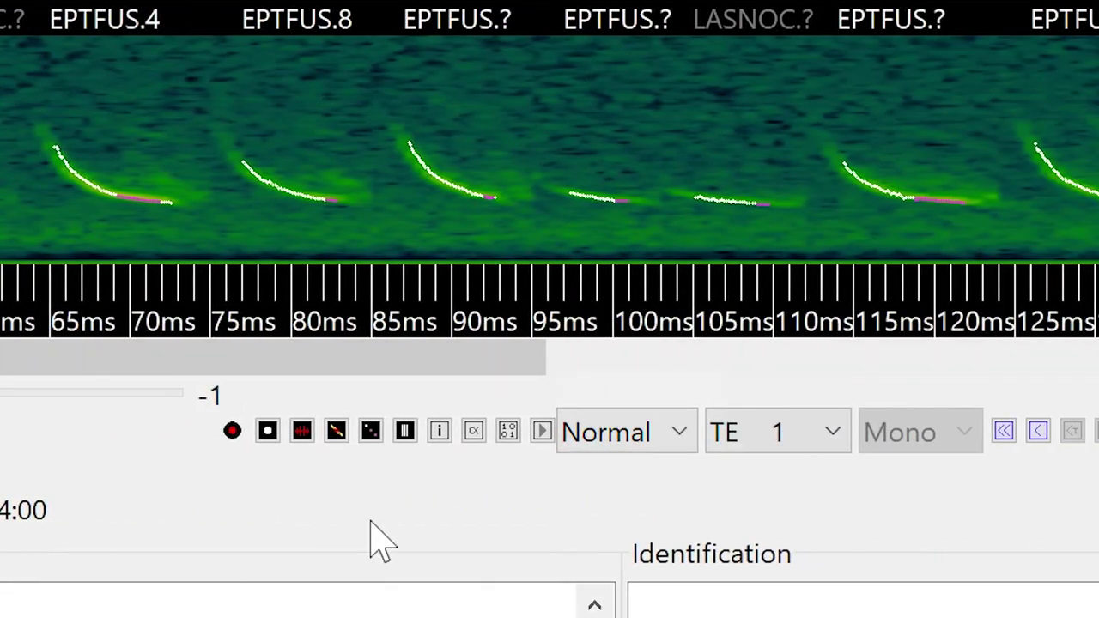
pyautogui.click(371, 432)
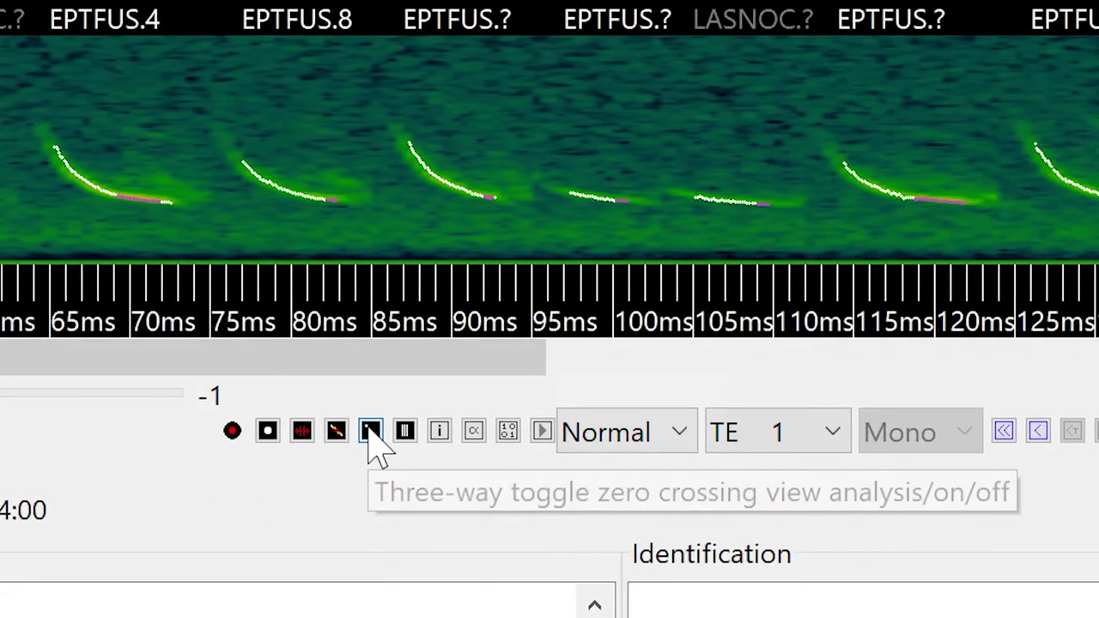
pyautogui.click(371, 432)
pyautogui.click(370, 440)
pyautogui.click(330, 439)
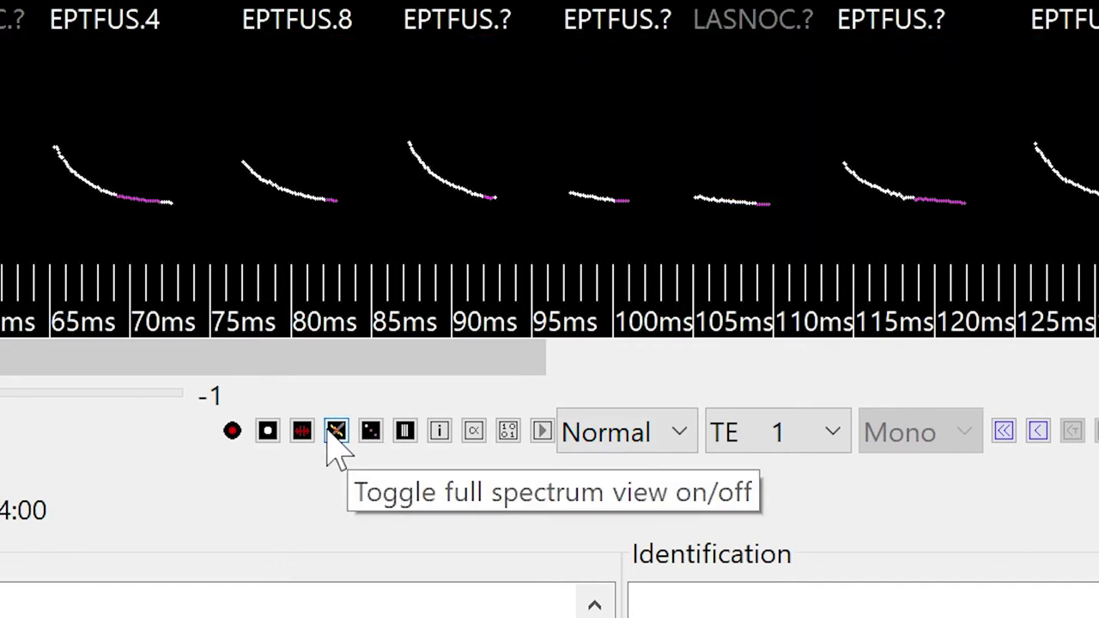
pyautogui.click(335, 431)
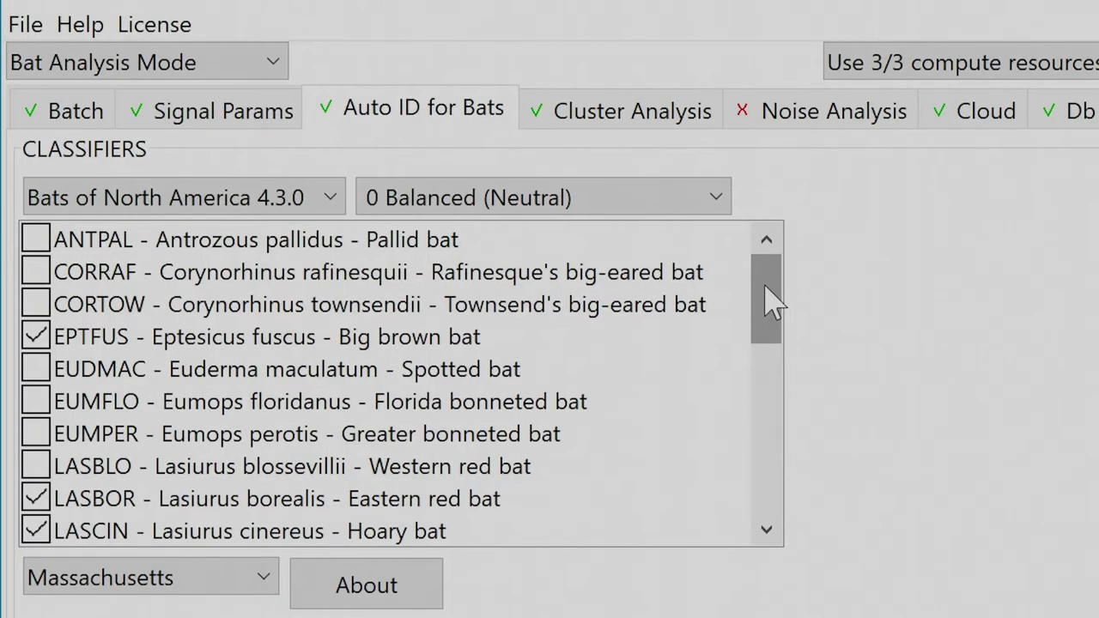
pyautogui.moveTo(770, 303); pyautogui.dragTo(749, 257)
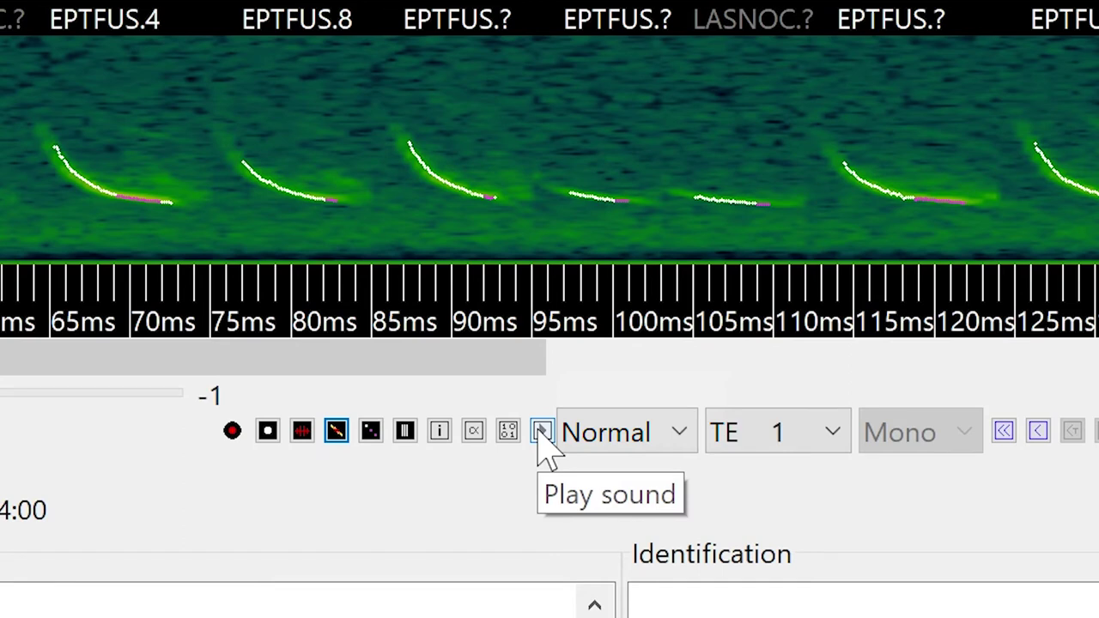
# - Set the playback speed to 1/10 and play a boxed group of calls from about 1.8 to 2.3 s in the uncompressed view, then restore compression
pyautogui.click(608, 434)
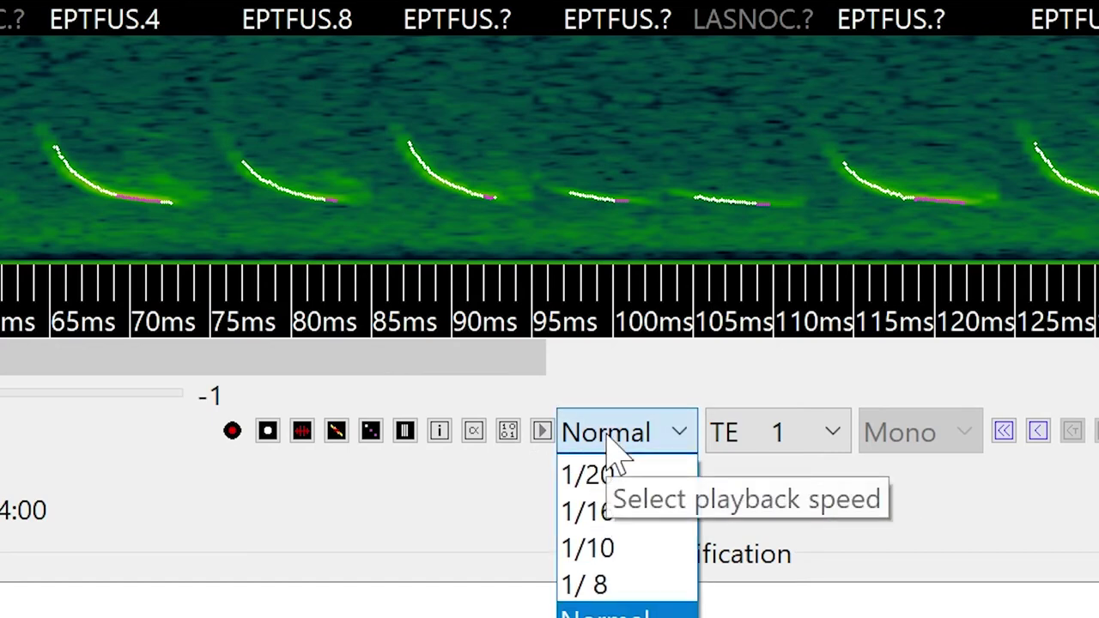
pyautogui.click(612, 547)
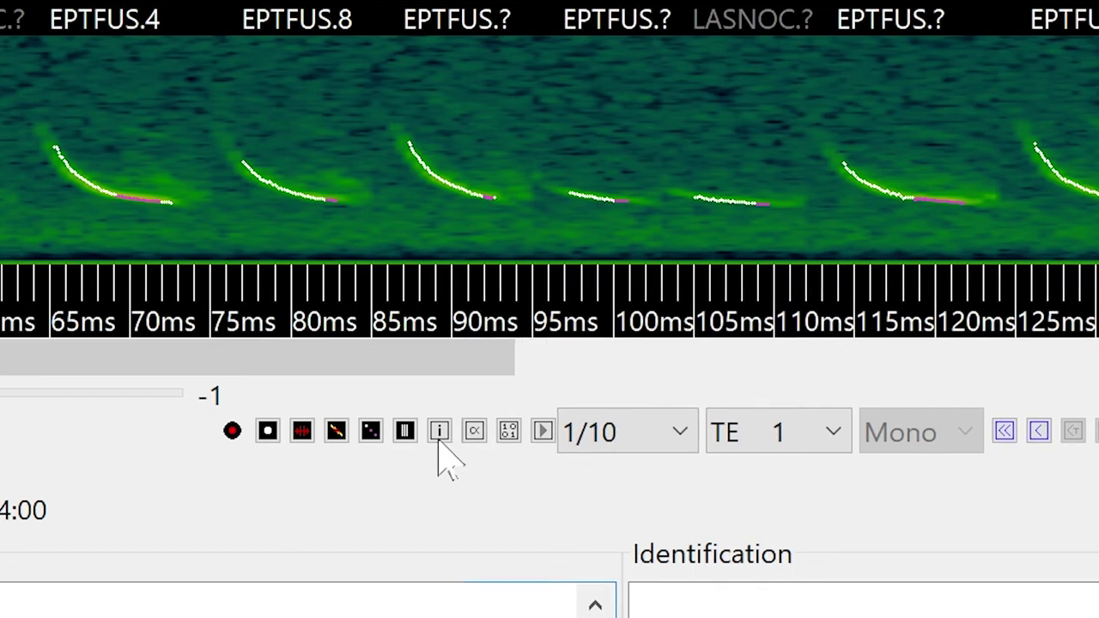
pyautogui.click(407, 433)
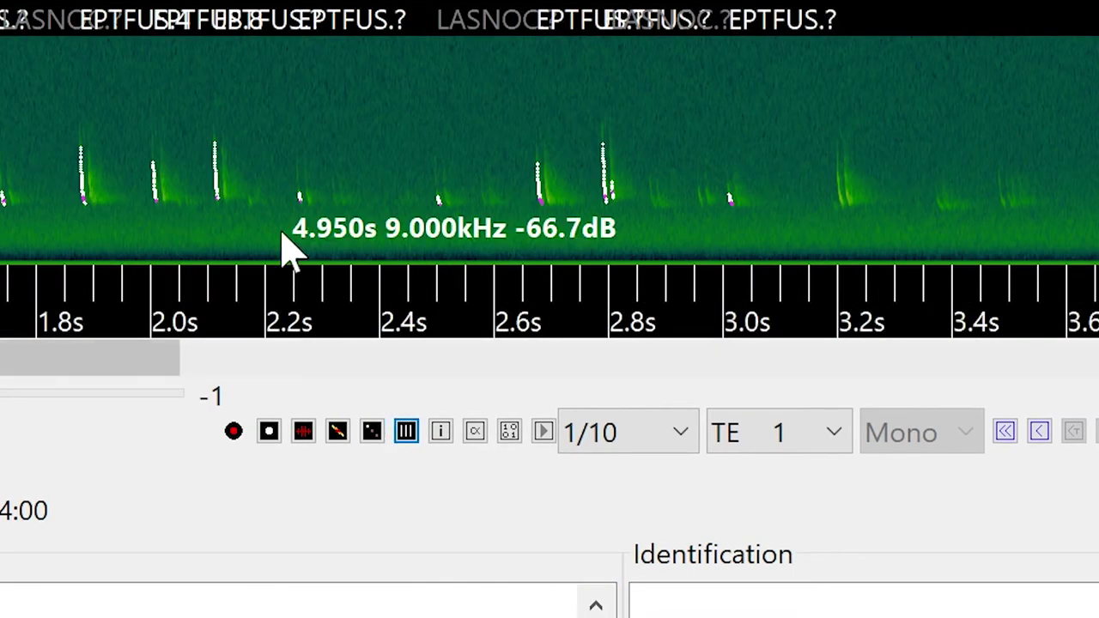
pyautogui.moveTo(48, 88); pyautogui.dragTo(337, 233)
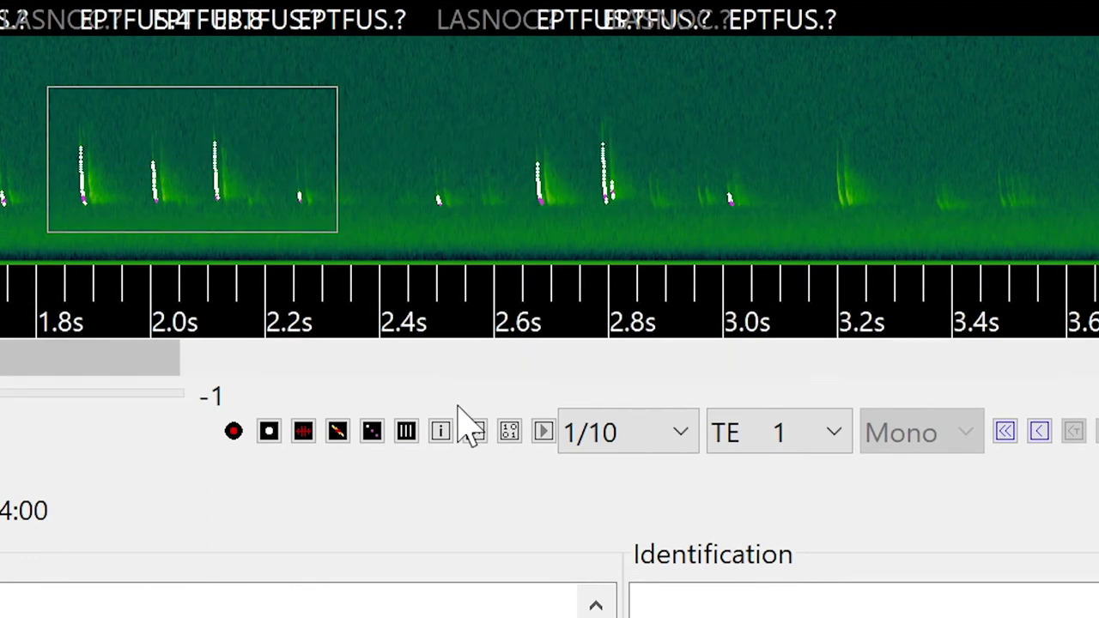
pyautogui.click(545, 432)
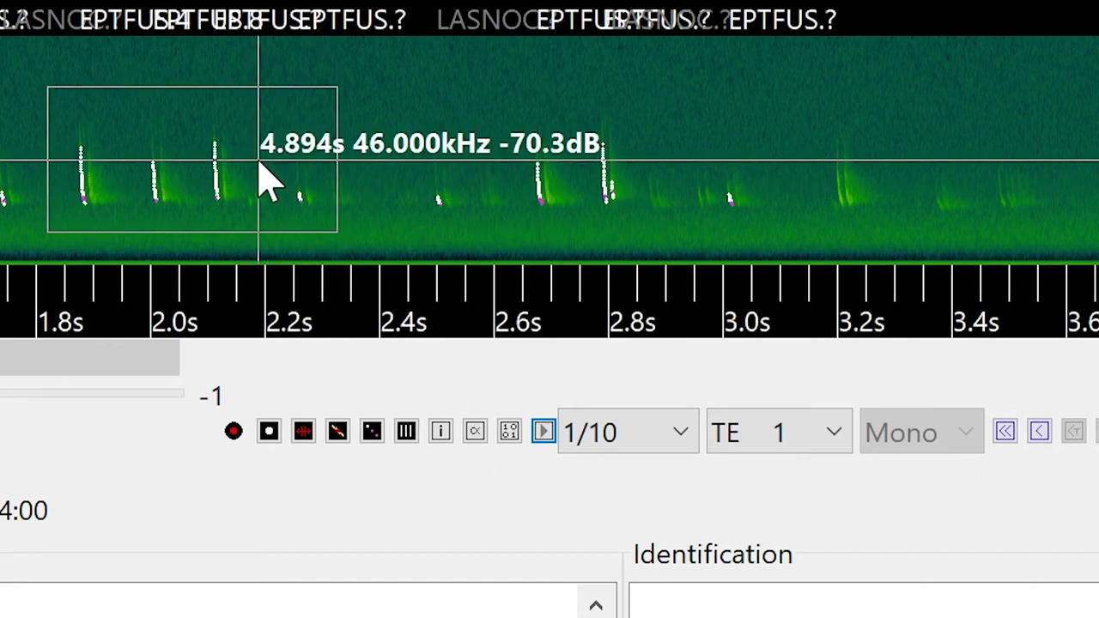
pyautogui.click(405, 436)
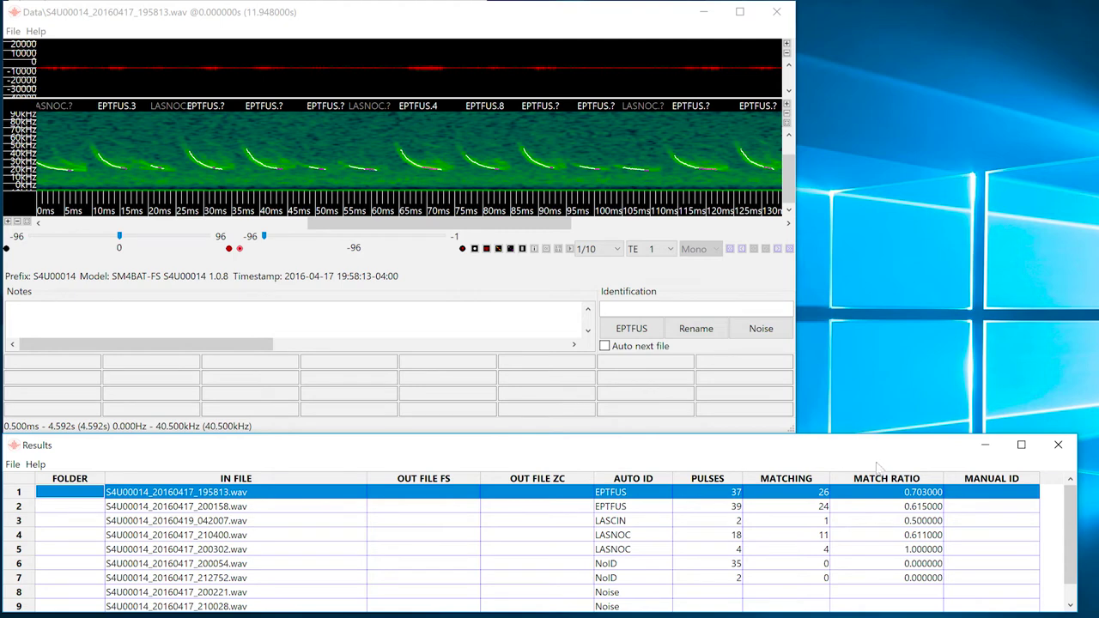
# - View the recordings in rows 2 to 5 of the results table one after another and return to row 1
pyautogui.click(881, 506)
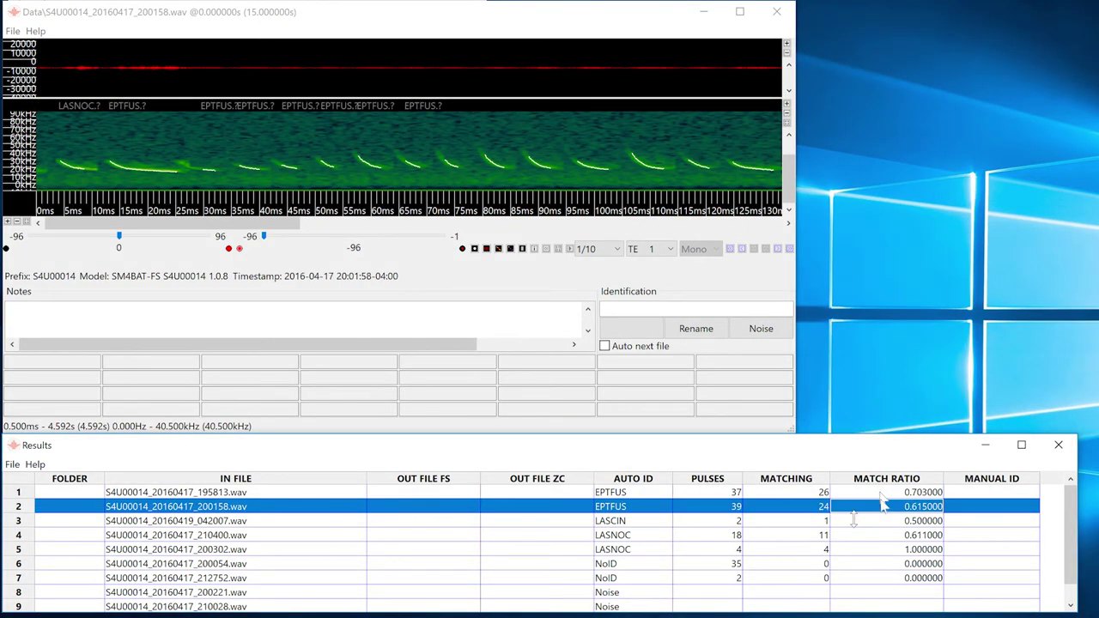
pyautogui.click(884, 520)
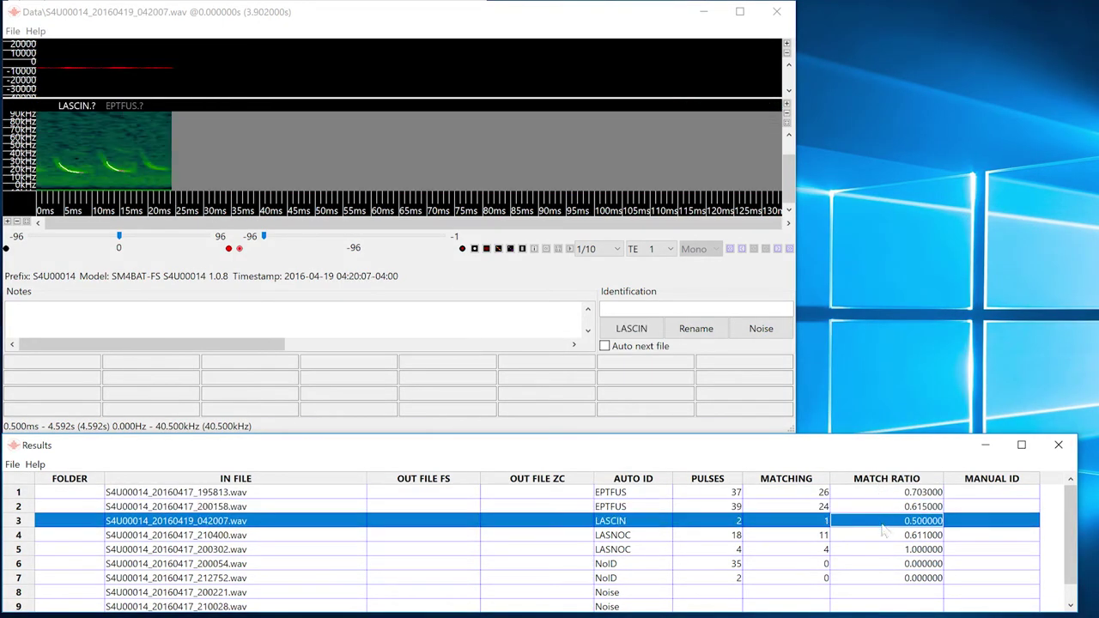
pyautogui.click(884, 536)
pyautogui.click(886, 549)
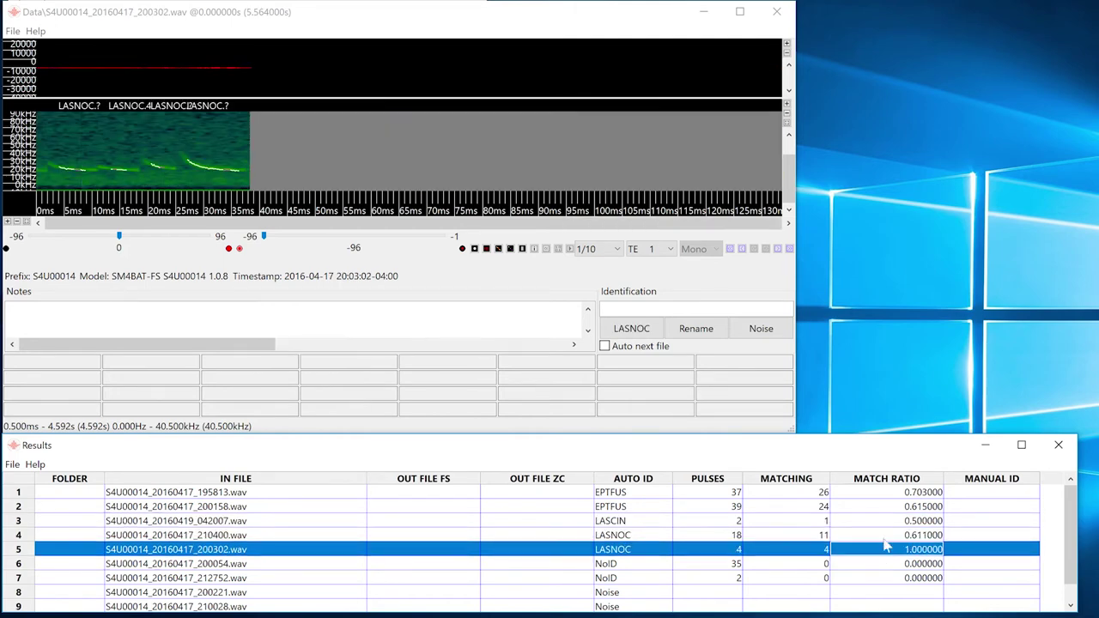
pyautogui.click(885, 492)
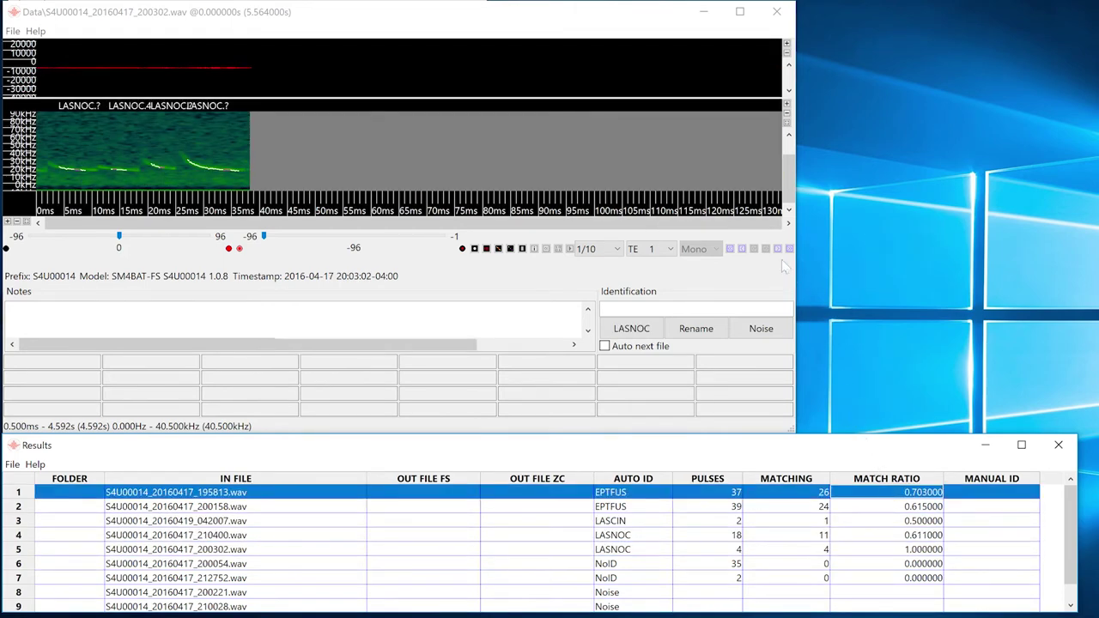
# - Advance through the files from the viewer to S4U00014_20160417_210400.wav and go back two files to S4U00014_20160417_200158.wav
pyautogui.click(778, 250)
pyautogui.click(778, 249)
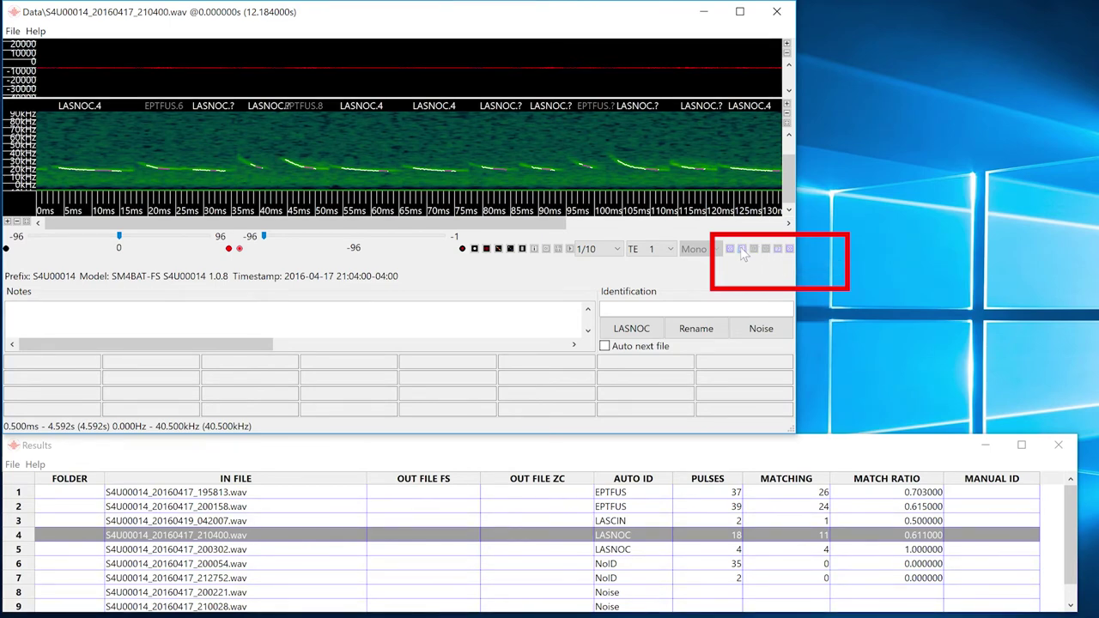
pyautogui.click(742, 249)
pyautogui.click(742, 250)
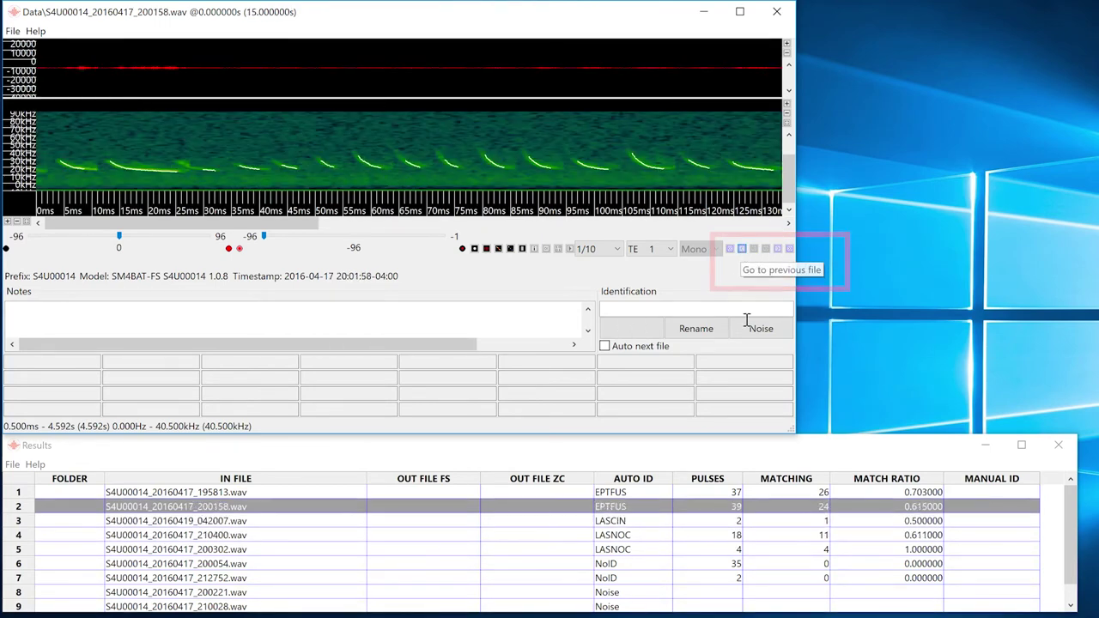
# - Step down the results table to S4U00014_20160417_200302.wav and back up to the first recording, viewing each file's calls
pyautogui.click(823, 450)
pyautogui.press('Down')
pyautogui.press('Down')
pyautogui.press('Down')
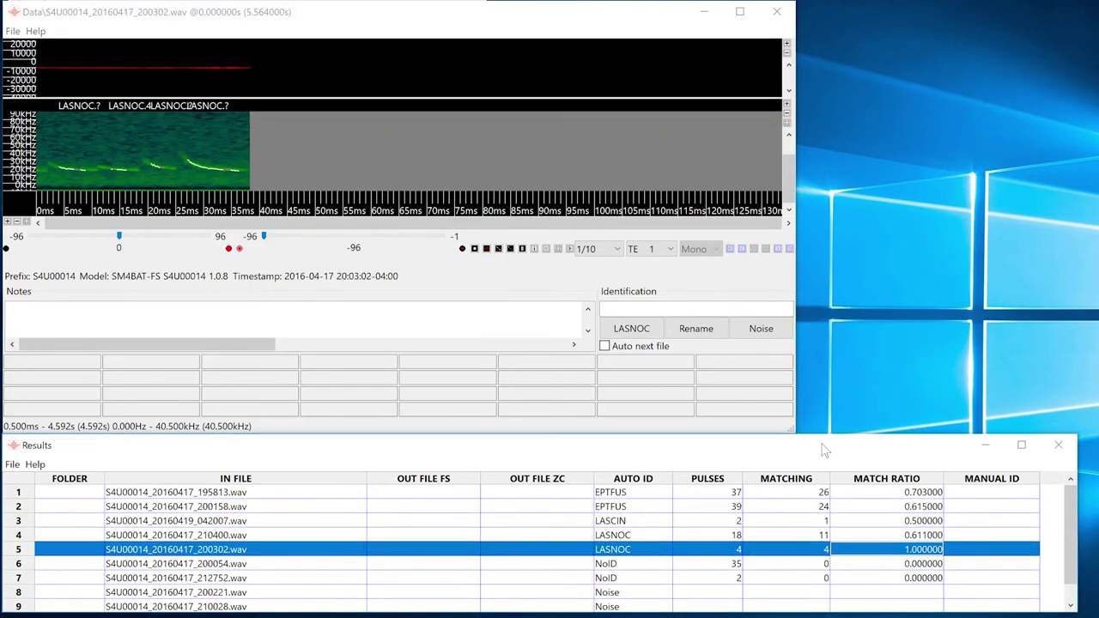
pyautogui.press('Up')
pyautogui.press('Up')
pyautogui.press('Up')
pyautogui.press('Up')
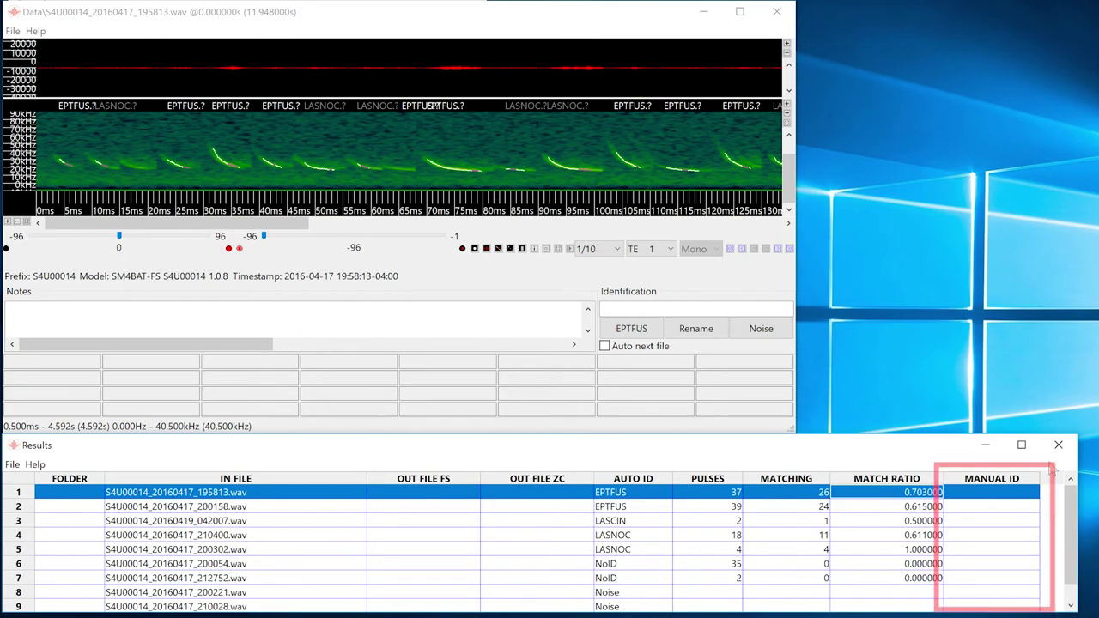
# - Load the selected classifier's species labels into the viewer's label grid and place the Kaleidoscope Pro window beside the viewer
pyautogui.click(674, 361)
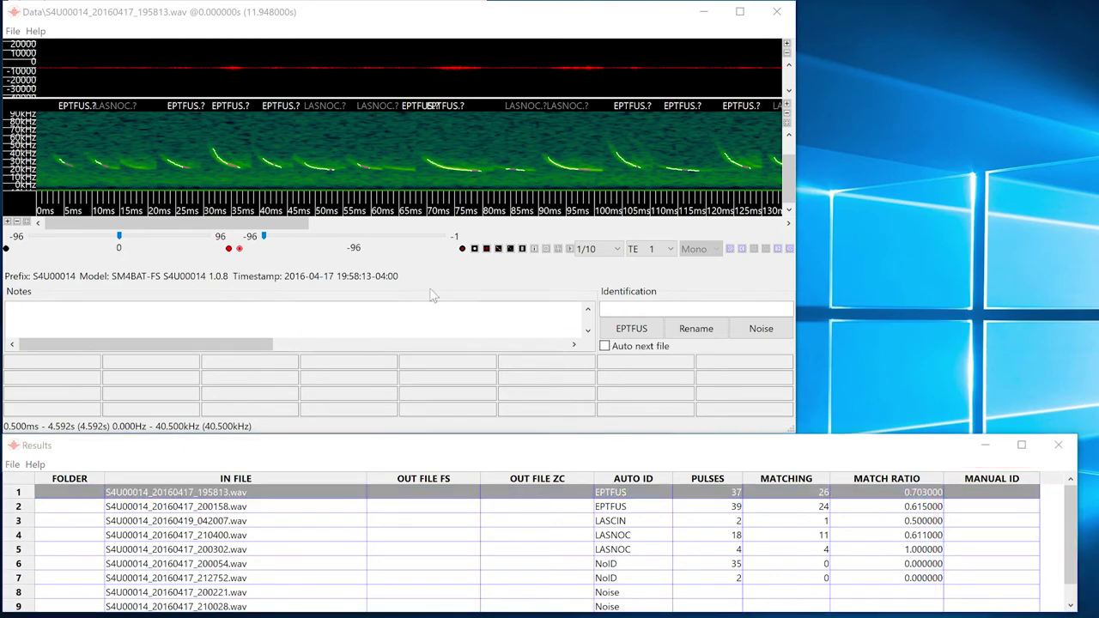
pyautogui.click(13, 32)
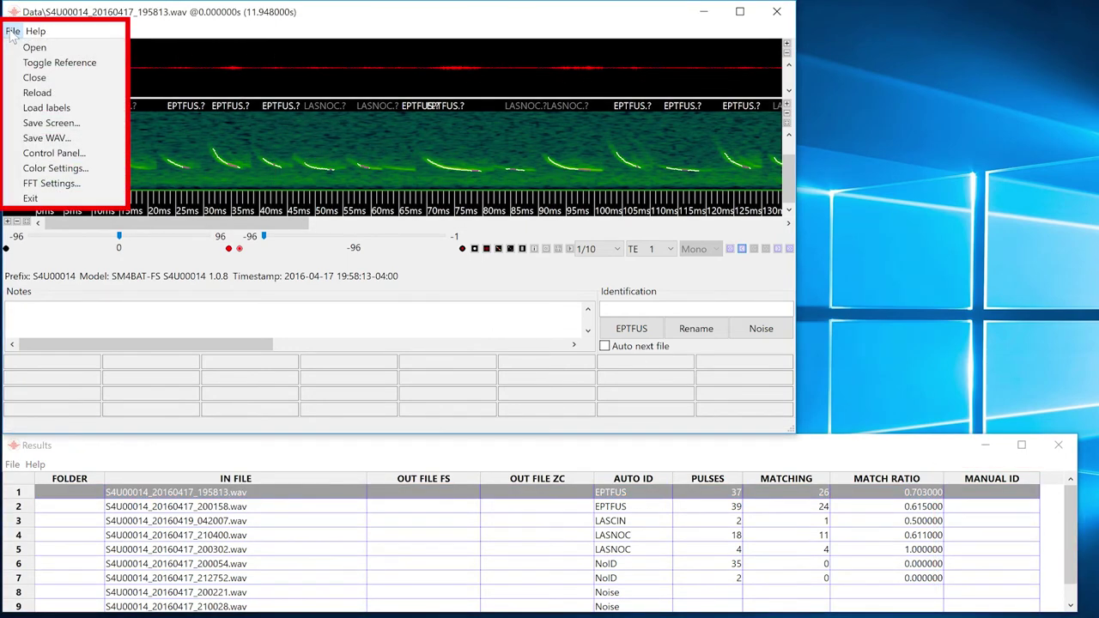
pyautogui.click(45, 107)
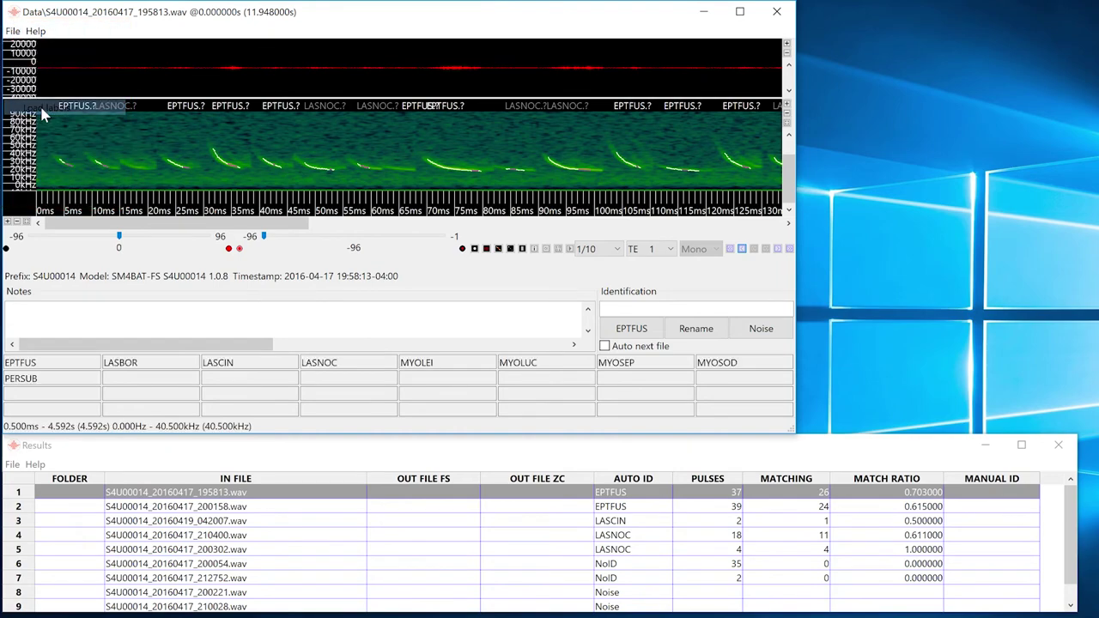
pyautogui.hotkey('alt', 'Tab')
pyautogui.moveTo(211, 15); pyautogui.dragTo(1009, 21)
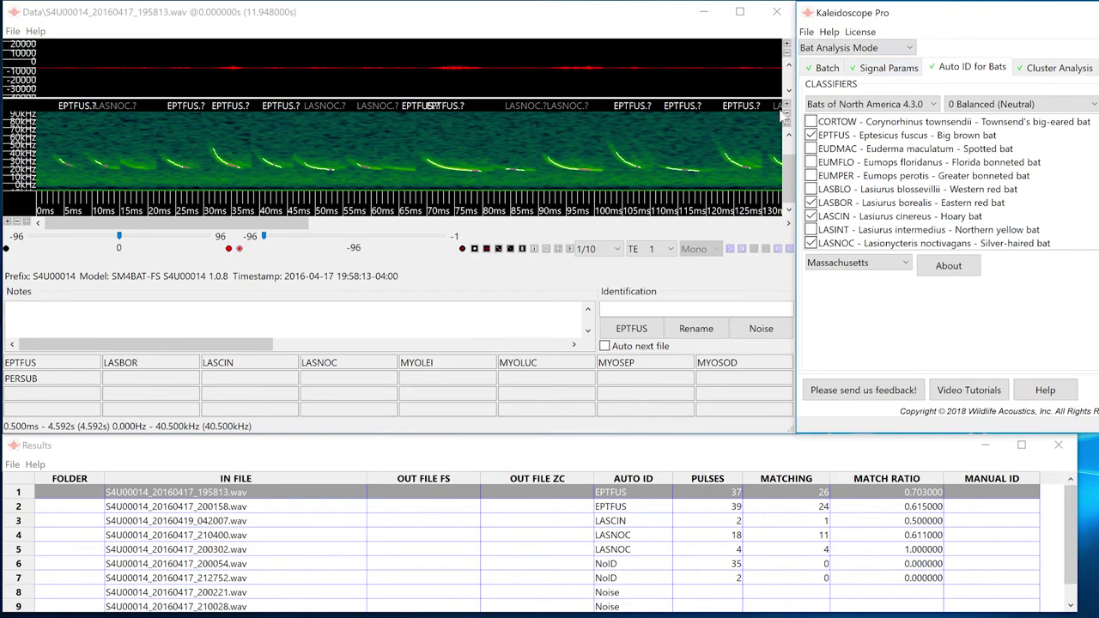
# - Assign the manual ID EPTFUS to S4U00014_20160417_195813.wav and add a custom label EPFU/LANO? in the empty slot after PERSUB
pyautogui.click(49, 370)
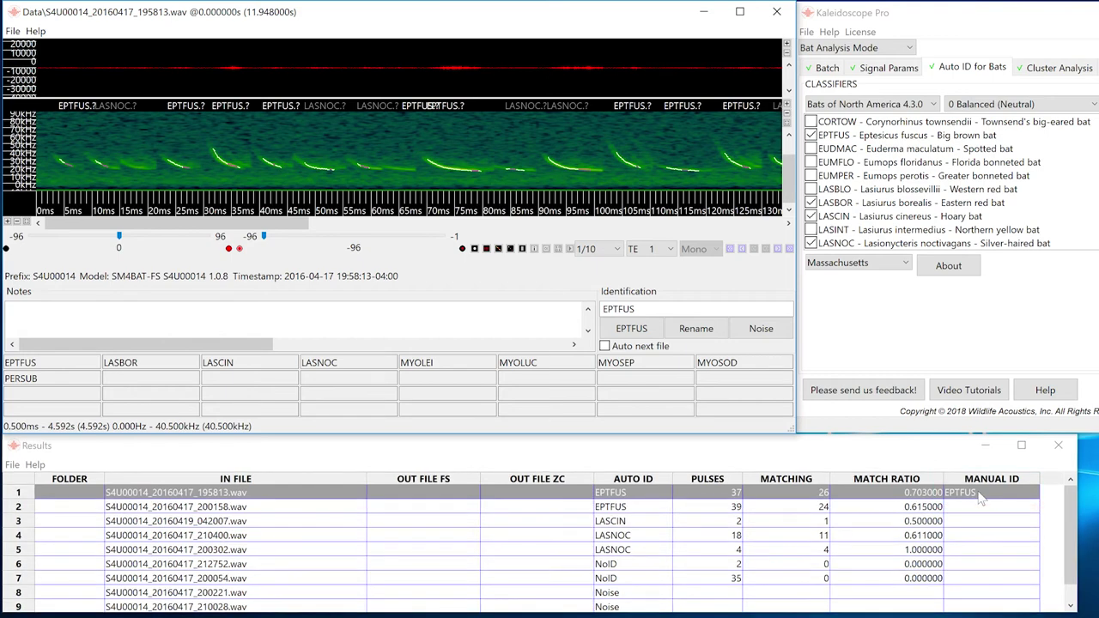
pyautogui.click(121, 381)
pyautogui.write('E')
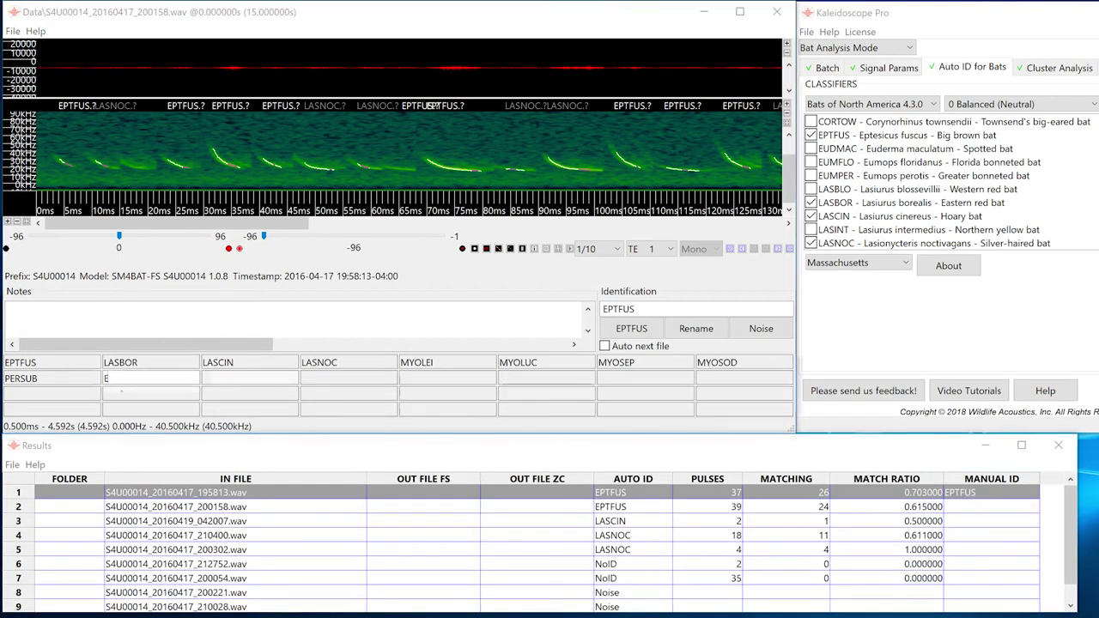
pyautogui.press('Escape')
pyautogui.click(160, 380)
pyautogui.write('EPFU/LANO?')
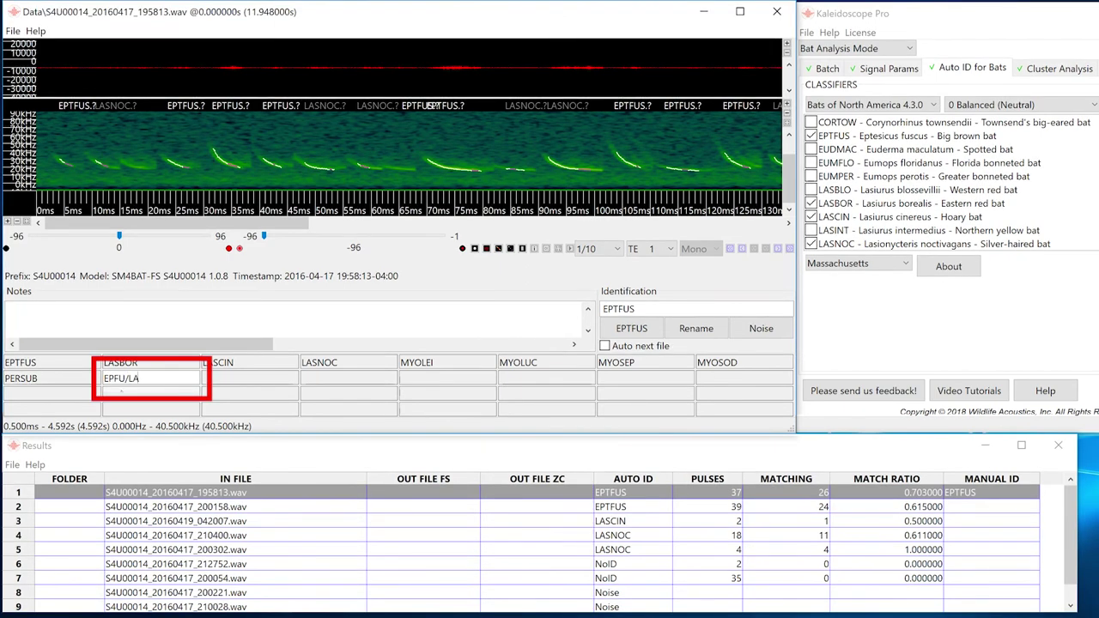
pyautogui.press('Return')
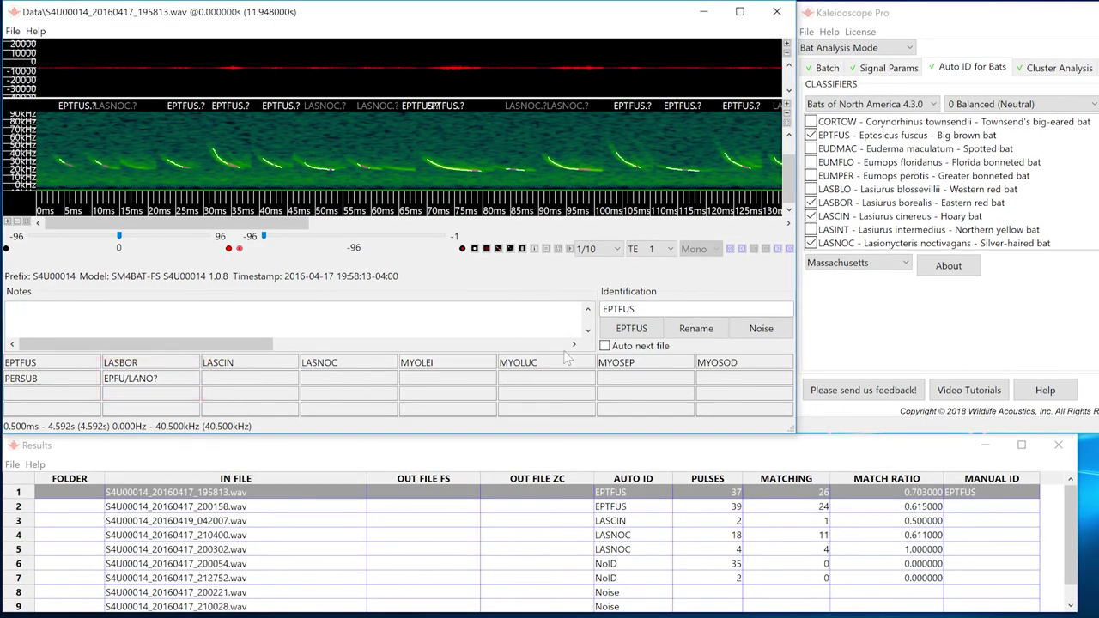
# - Enable automatic advance to the next file and assign the manual IDs EPTFUS, LASCIN and LASNOC to the recordings in rows 2 to 4
pyautogui.click(604, 346)
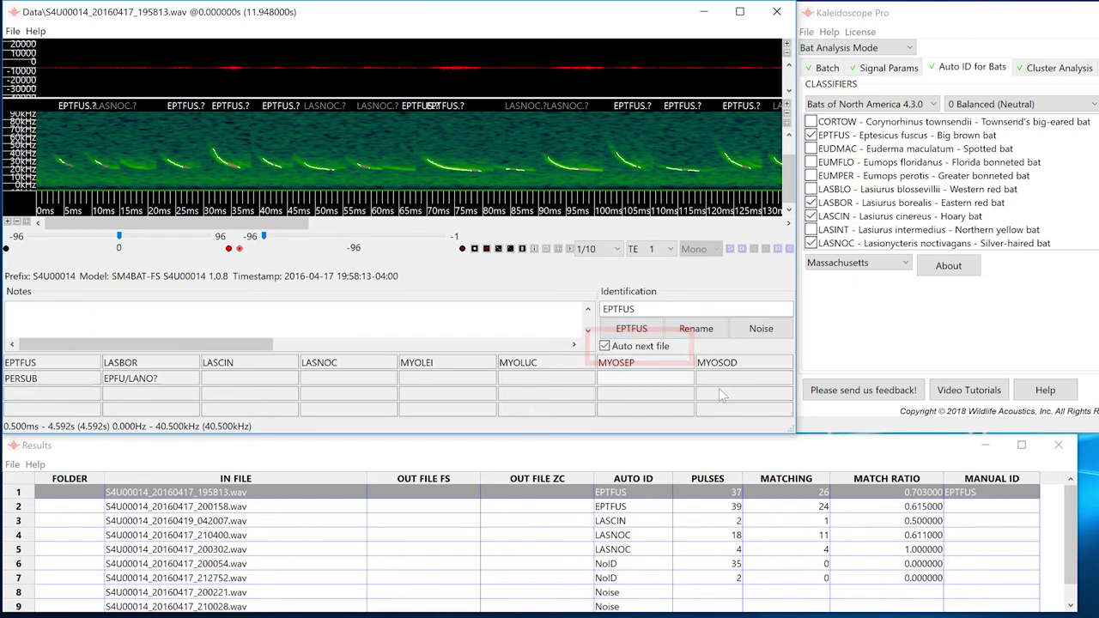
pyautogui.click(750, 507)
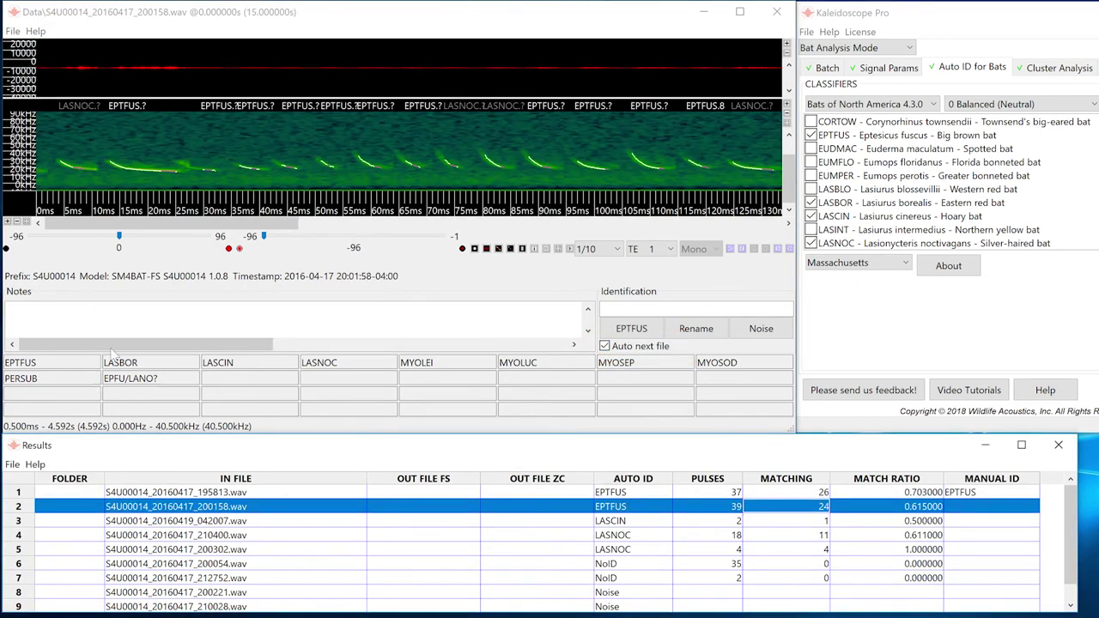
pyautogui.click(53, 364)
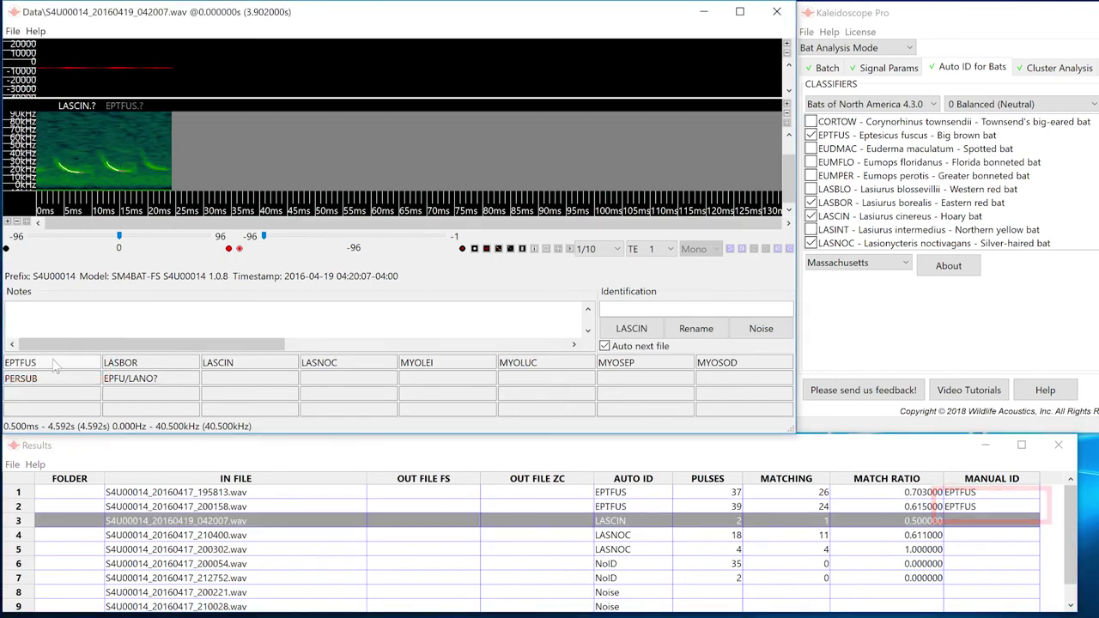
pyautogui.click(218, 365)
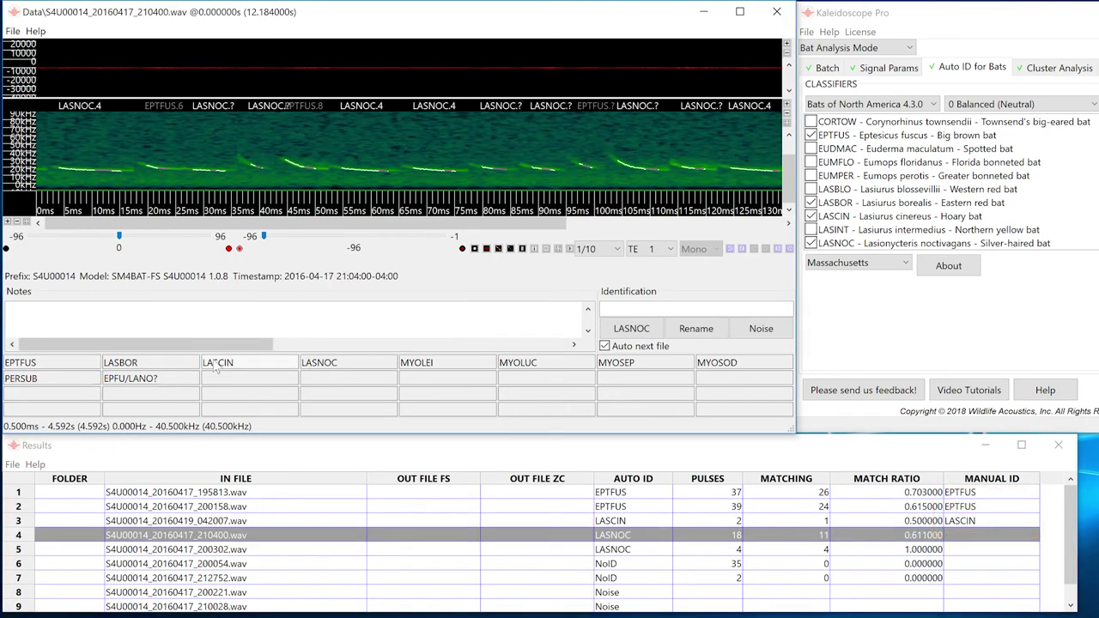
pyautogui.click(348, 364)
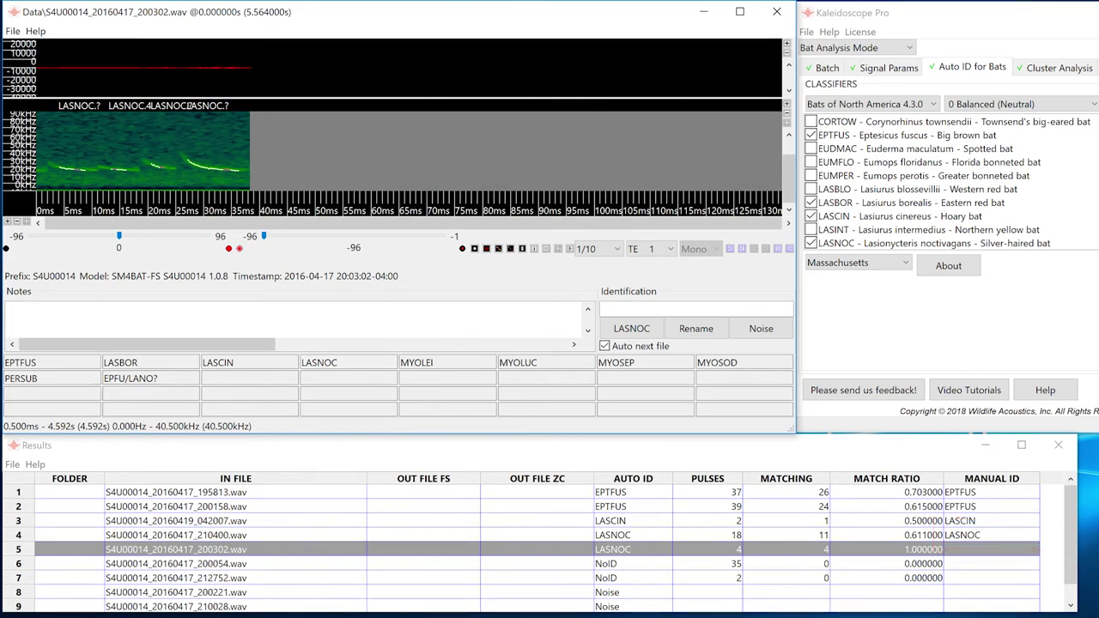
# - Save the results table with its manual IDs
pyautogui.click(12, 465)
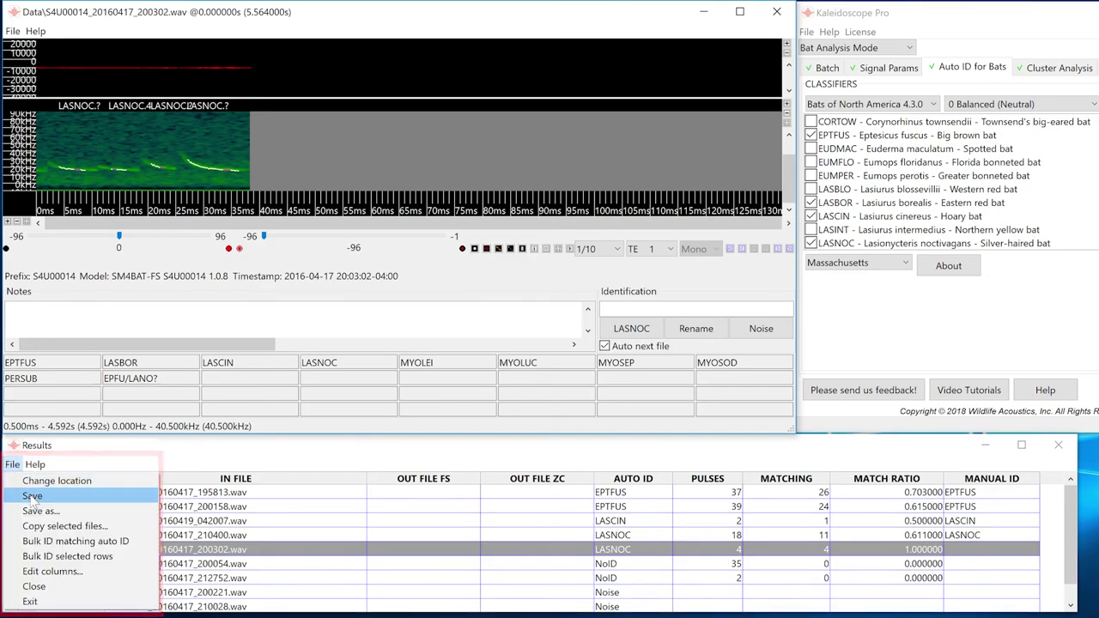
pyautogui.click(32, 496)
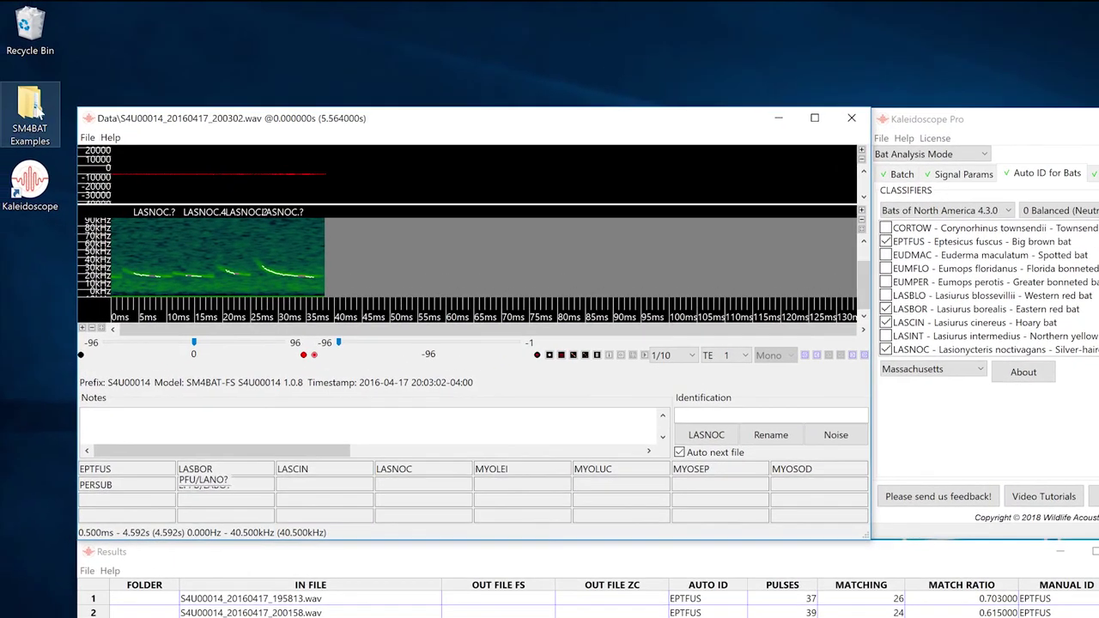
# - Open the id spreadsheet from the Outputs folder inside SM4BAT Examples and examine its MANUAL ID column
pyautogui.doubleClick(31, 110)
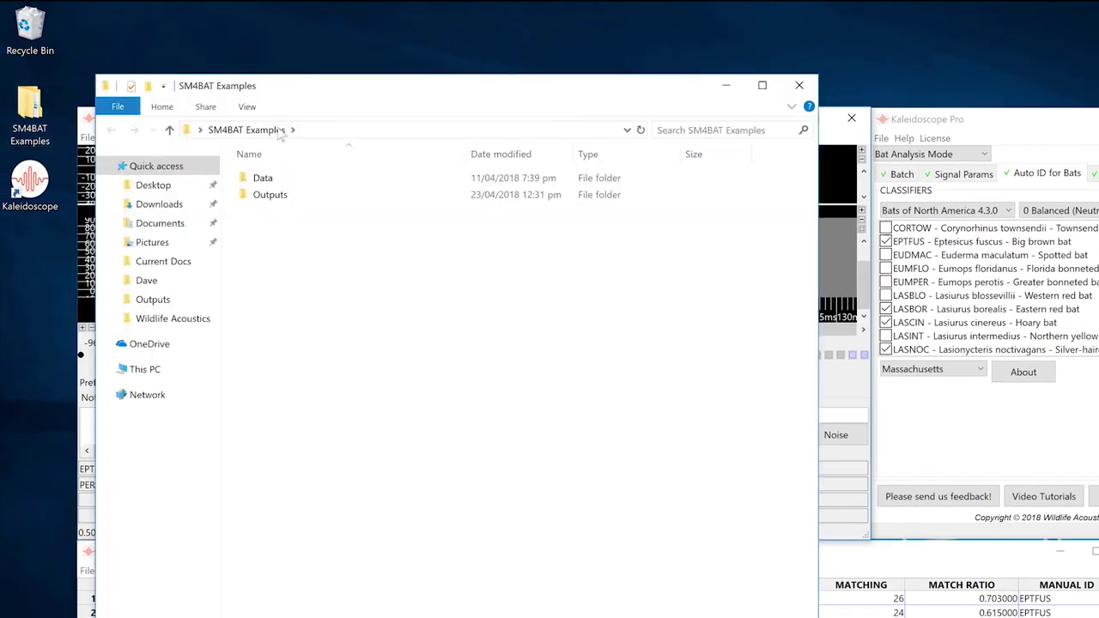
pyautogui.doubleClick(261, 196)
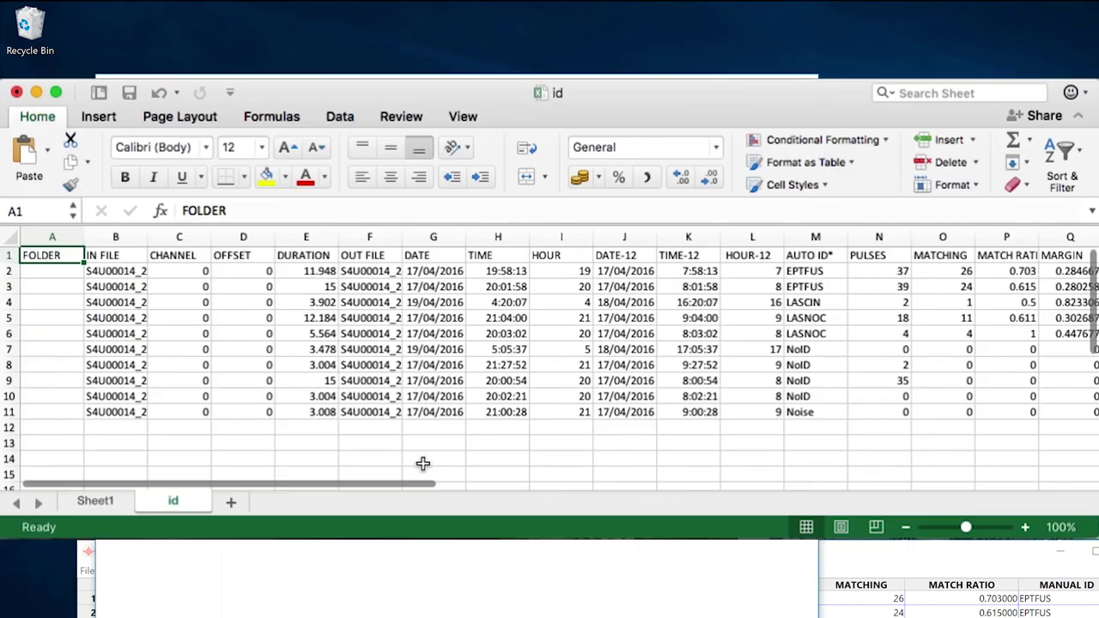
pyautogui.moveTo(418, 483); pyautogui.dragTo(928, 481)
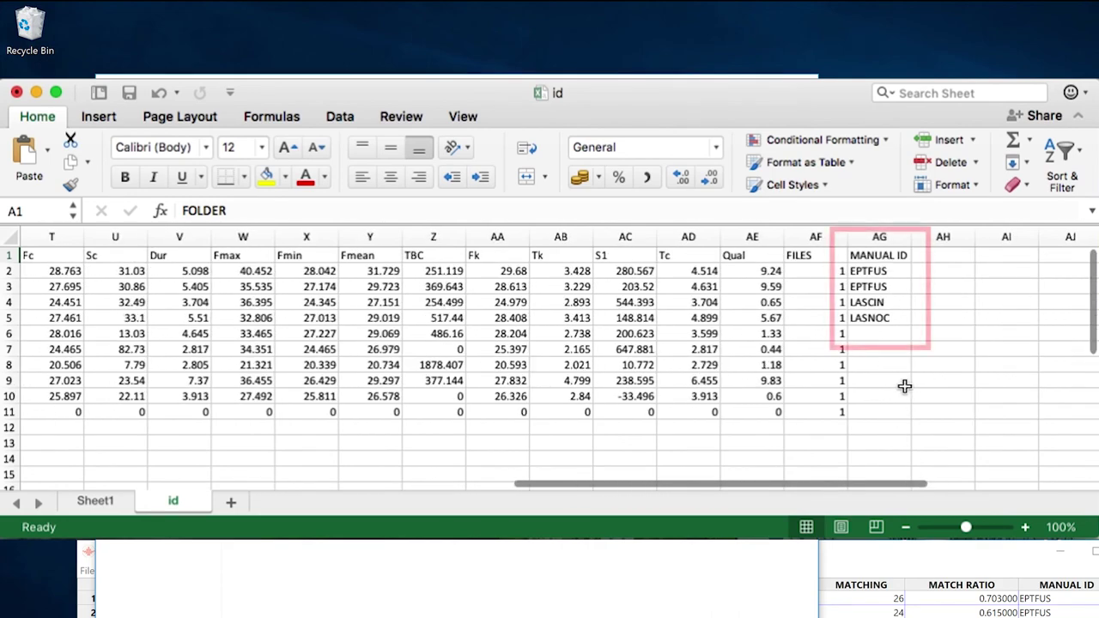